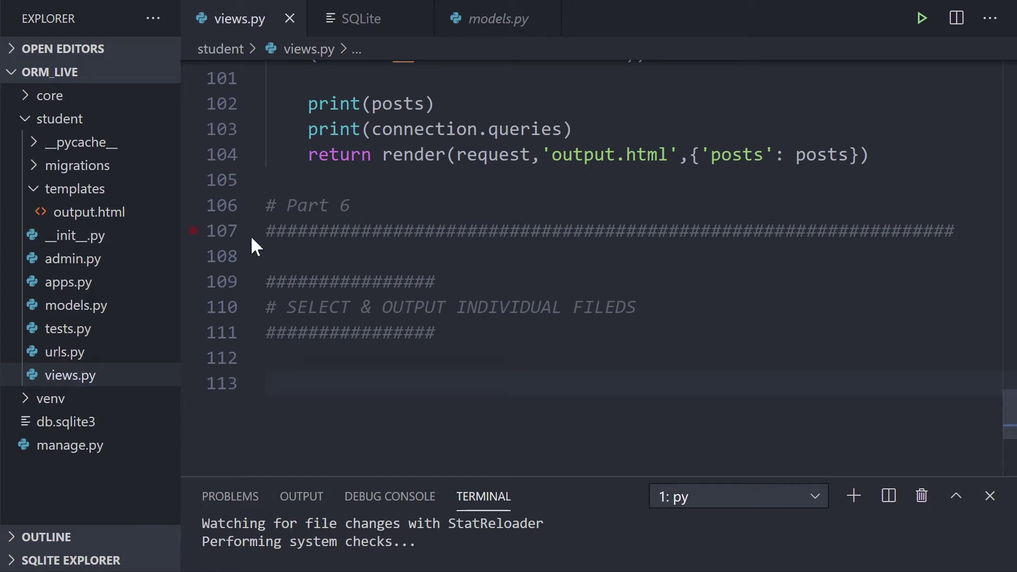
scroll(556, 239, down, 4)
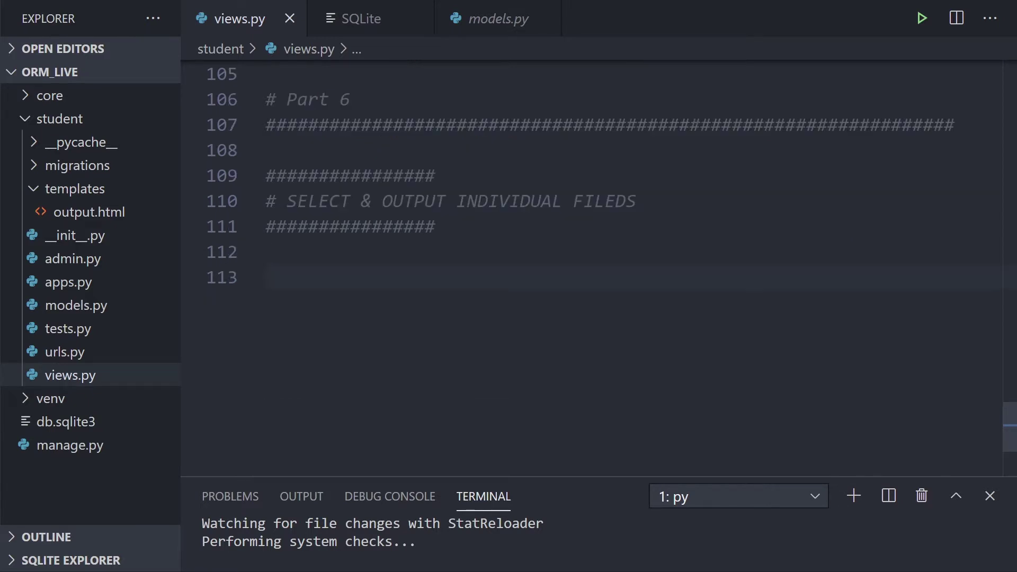
scroll(557, 239, up, 8)
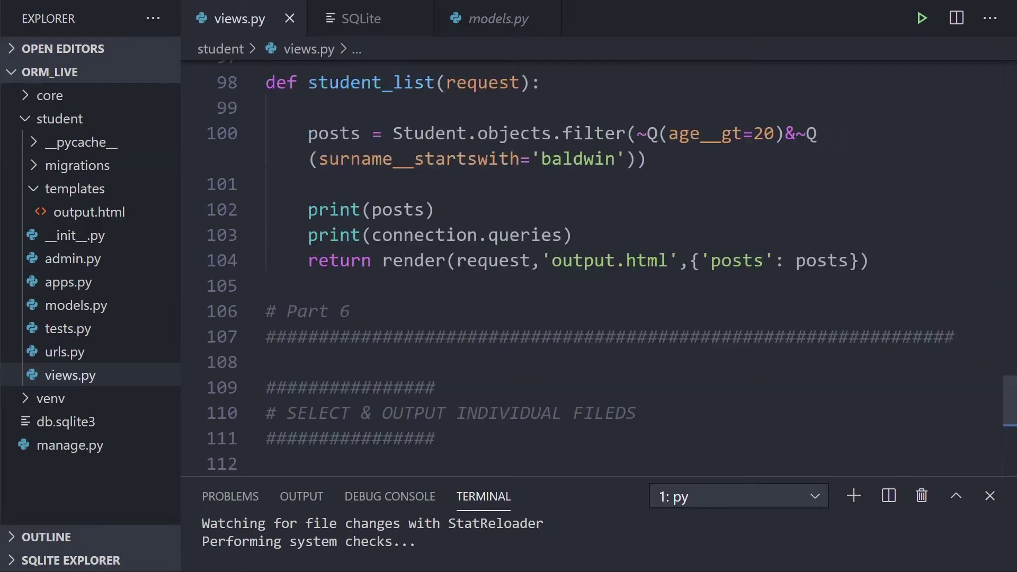
scroll(557, 239, up, 8)
Rename the old view to student_list_ and copy its def line to line 113 as student_list.
click(436, 294)
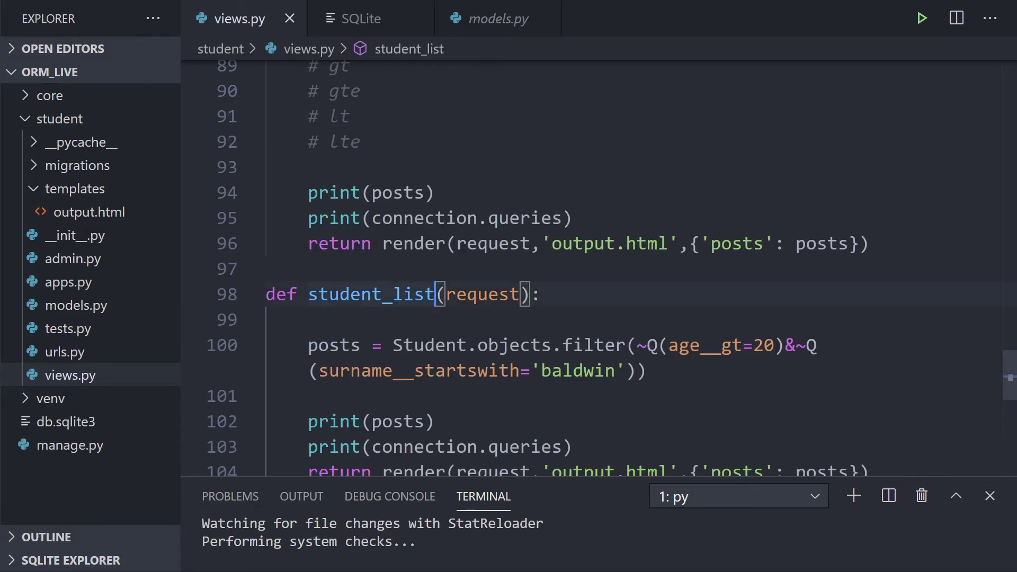
text(_)
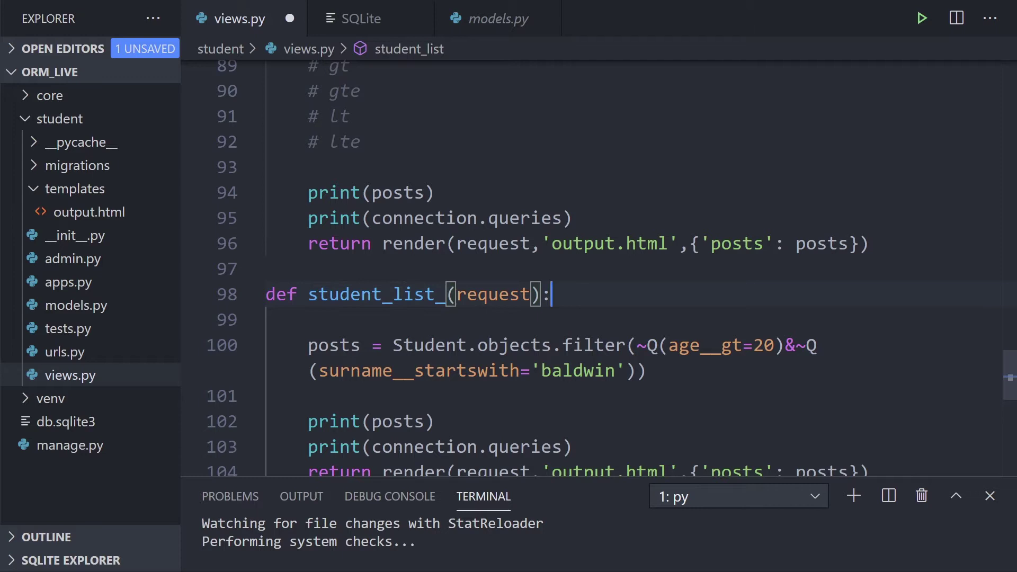
key(shift+Home)
key(ctrl+c)
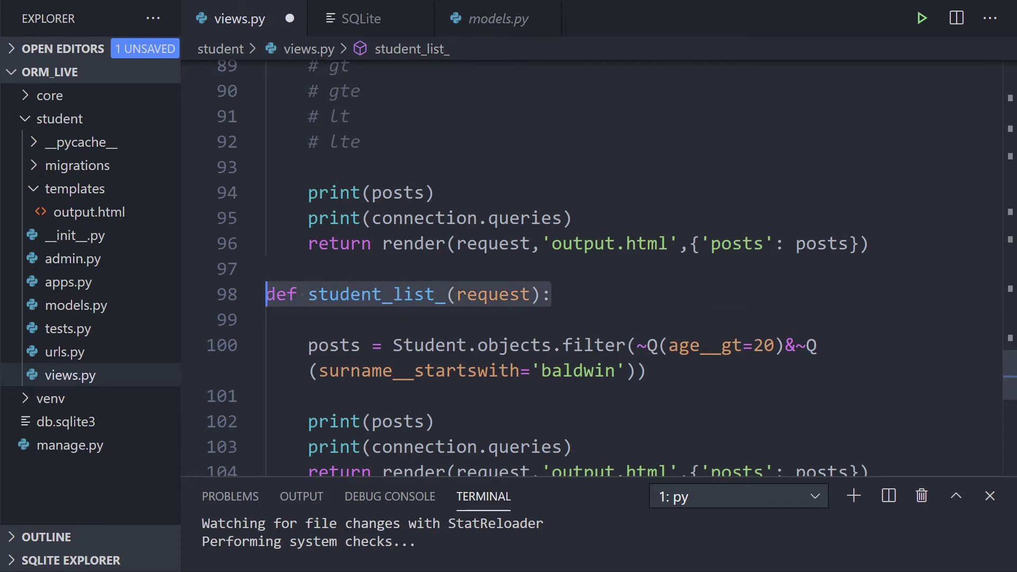
key(ctrl+End)
key(ctrl+v)
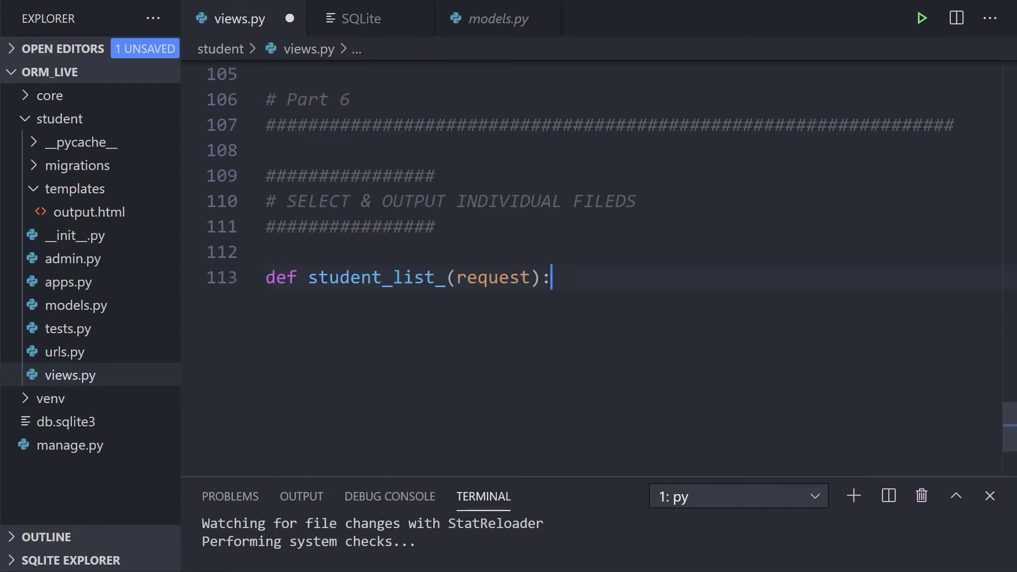
click(447, 278)
key(BackSpace)
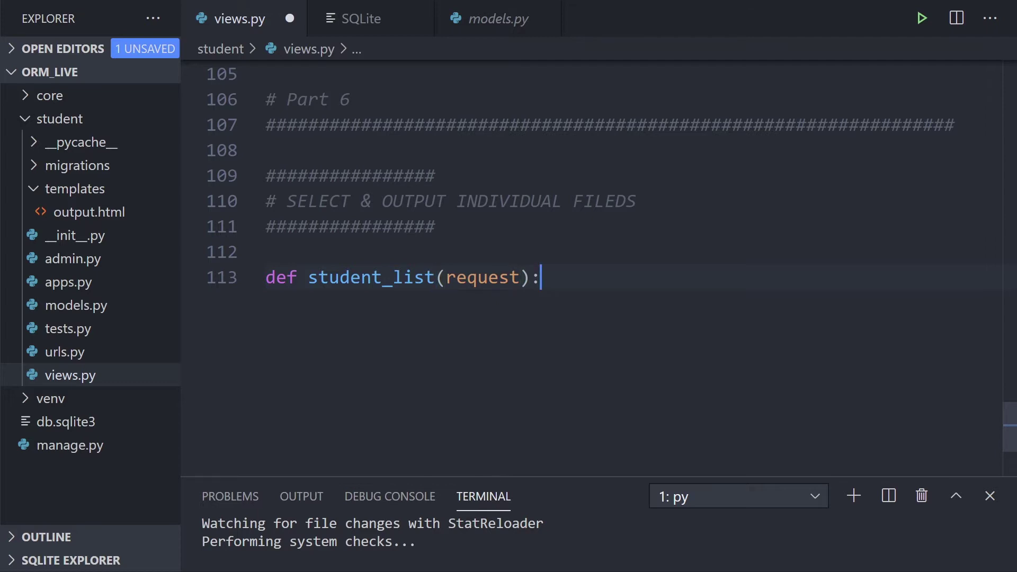
Give the new view the body posts = Student.objects.filter(classroom=1) and save views.py.
key(ctrl+equal)
scroll(556, 239, down, 2)
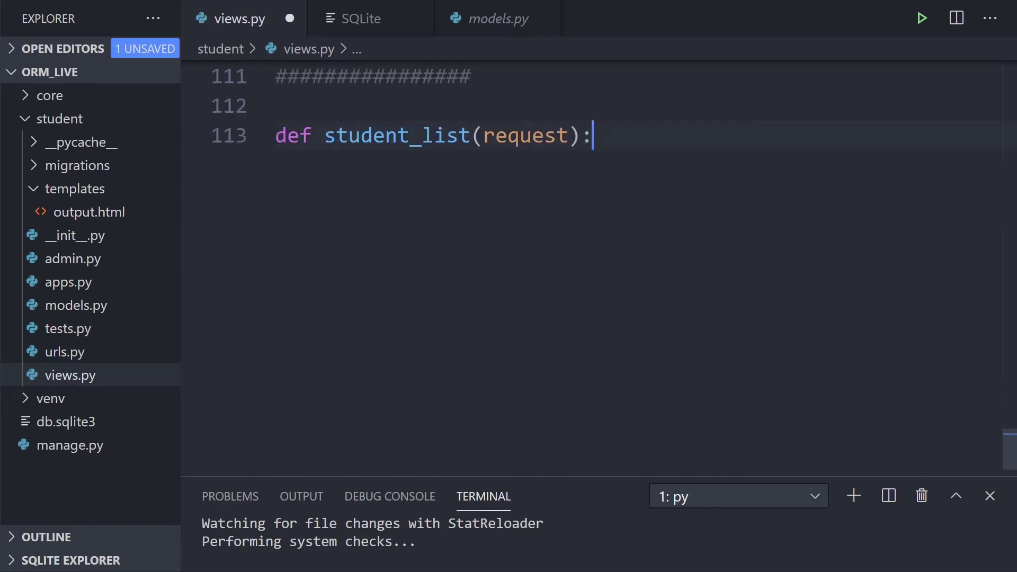
scroll(556, 238, up, 1)
key(Return)
key(Return)
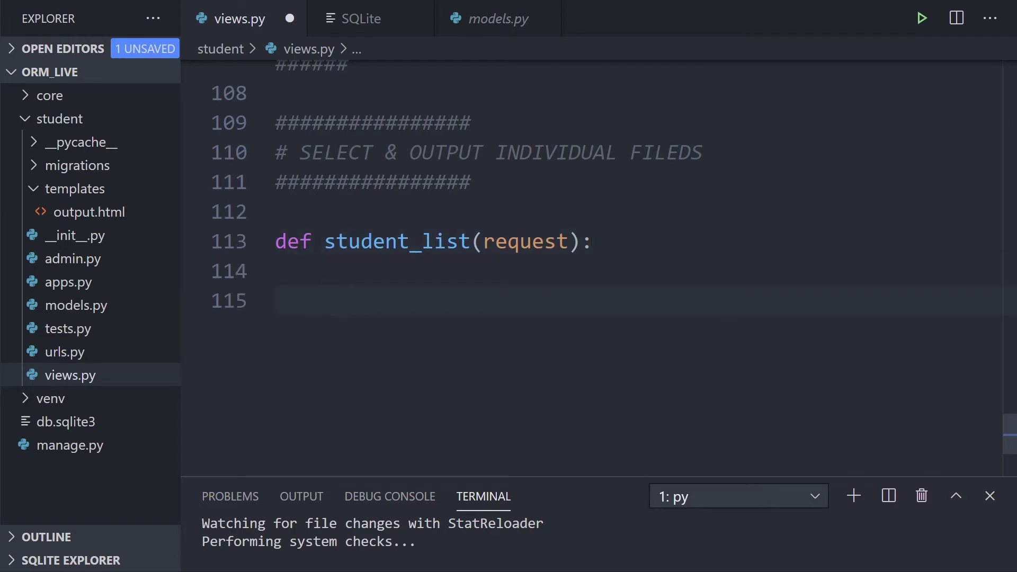
text(posts )
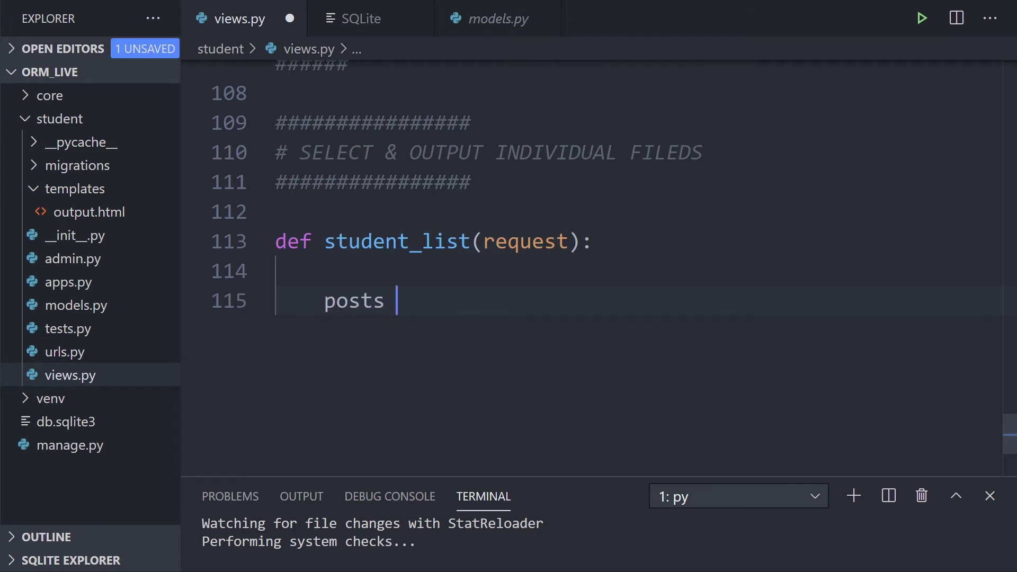
text(= st)
key(BackSpace)
key(BackSpace)
text(s)
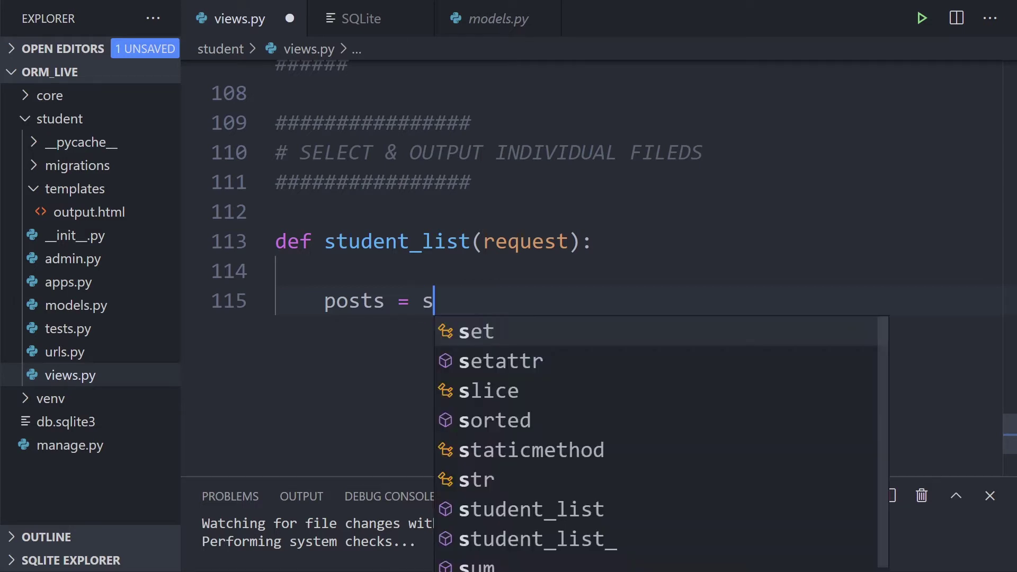
key(BackSpace)
text(Student)
key(Escape)
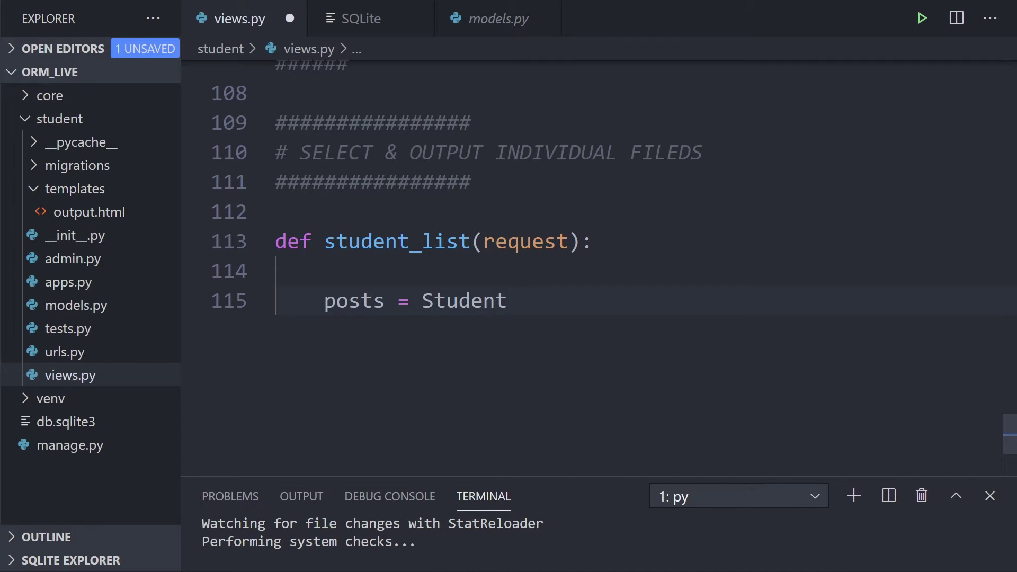
text(.)
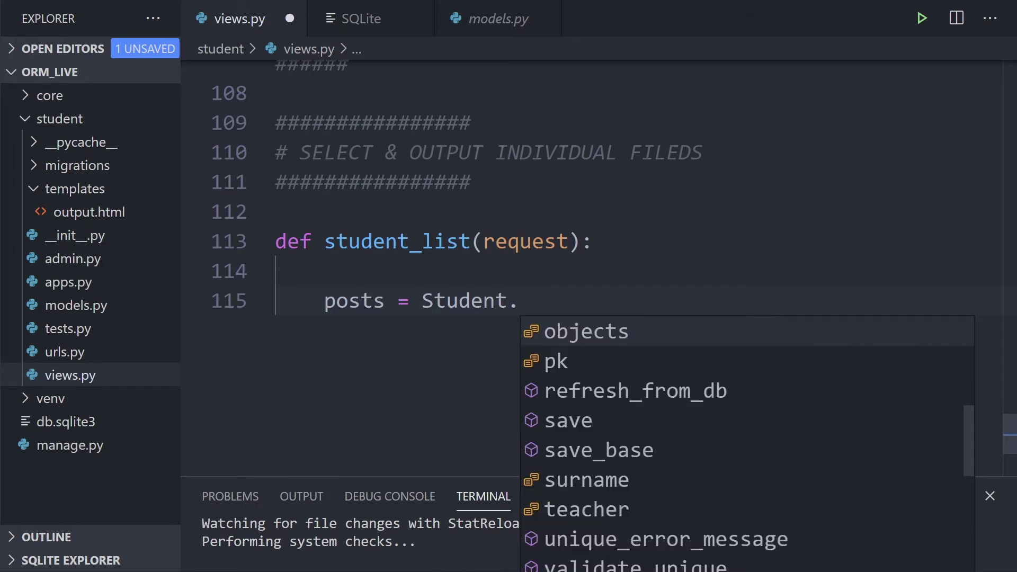
key(Tab)
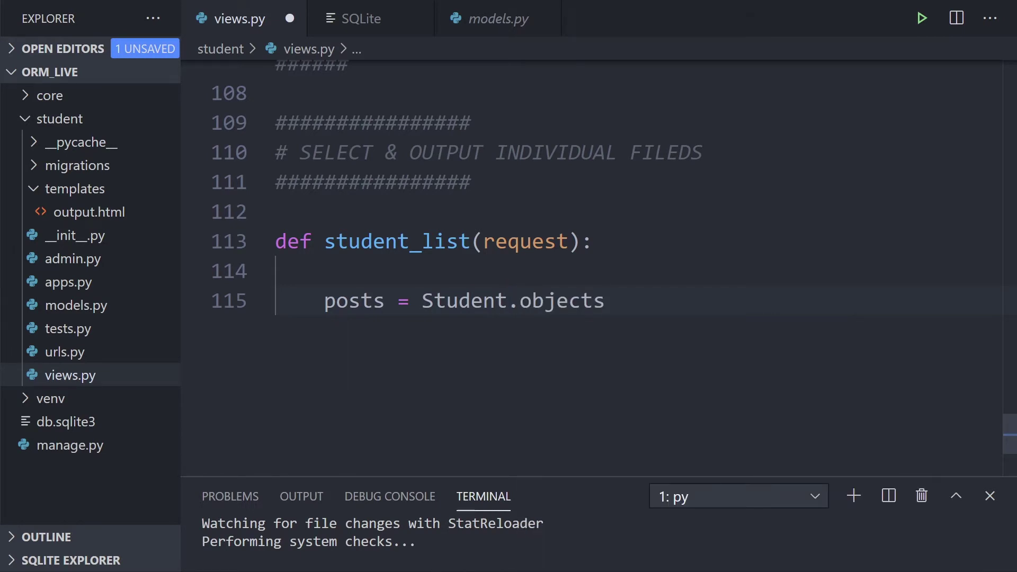
text(.filter()
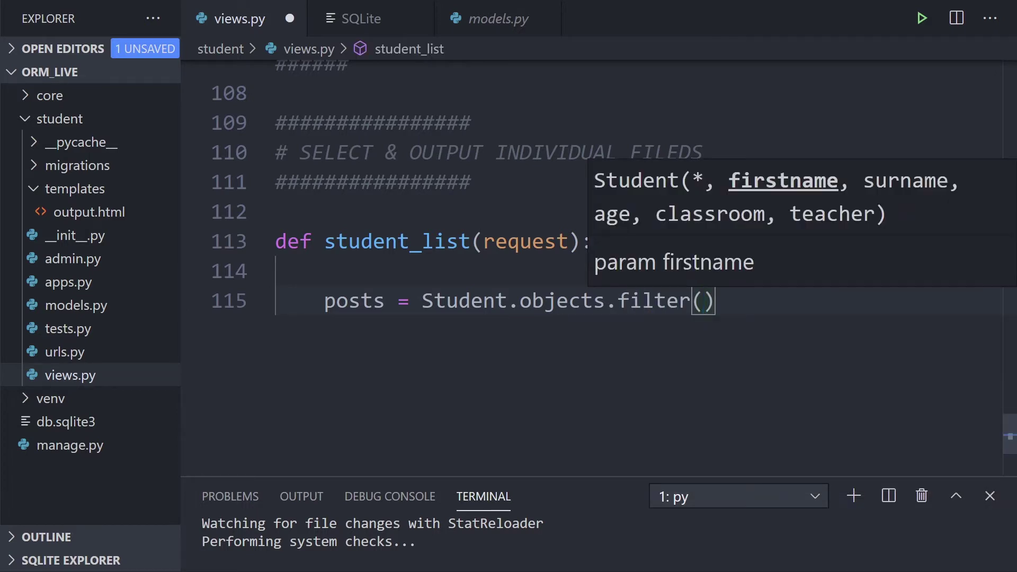
text(clas)
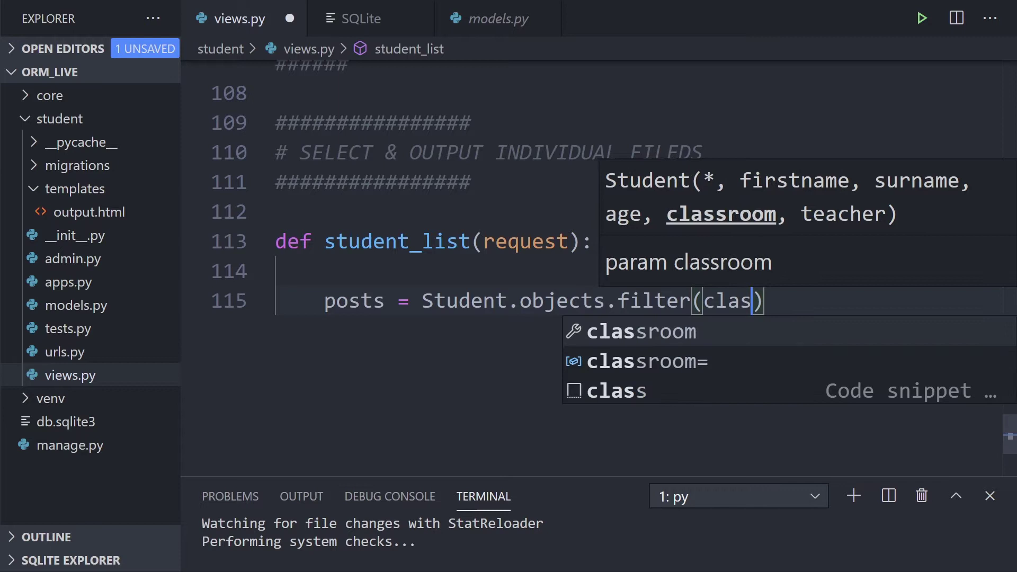
text(sroom)
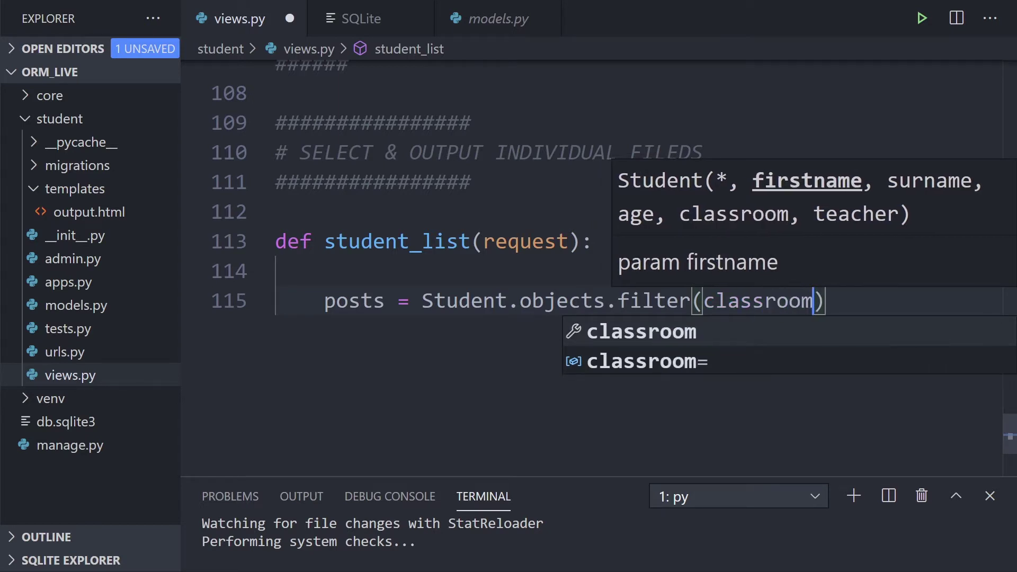
text(=1)
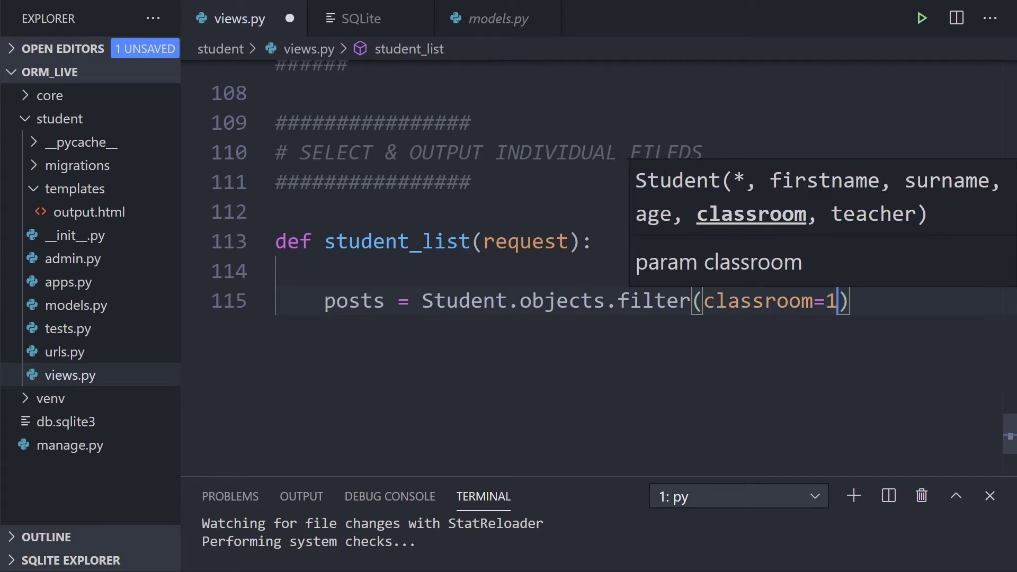
key(ctrl+s)
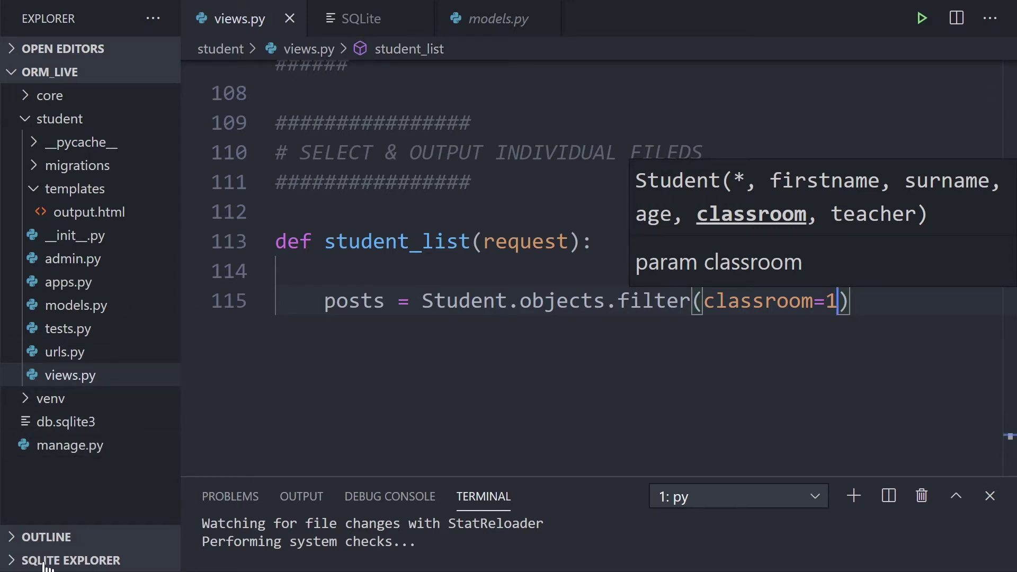
Show the student_student table rows from the SQLite Explorer, then return to views.py.
click(71, 560)
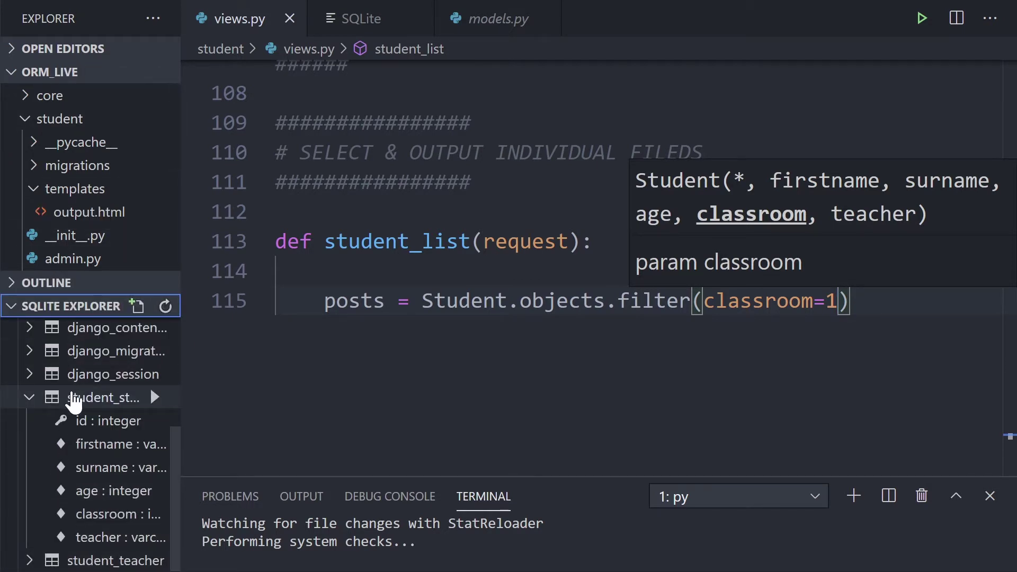
right_click(87, 397)
click(135, 415)
click(350, 19)
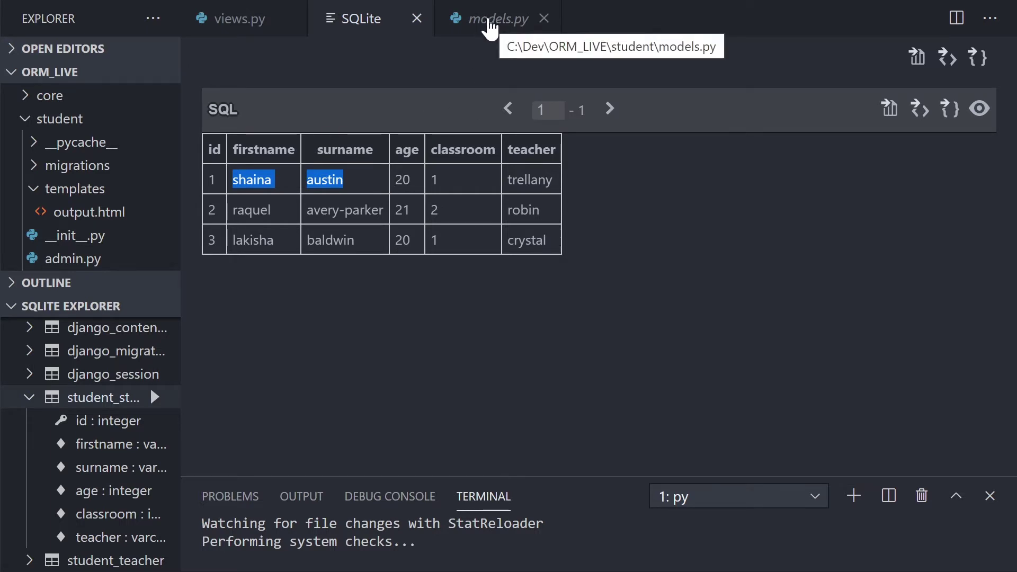
click(247, 18)
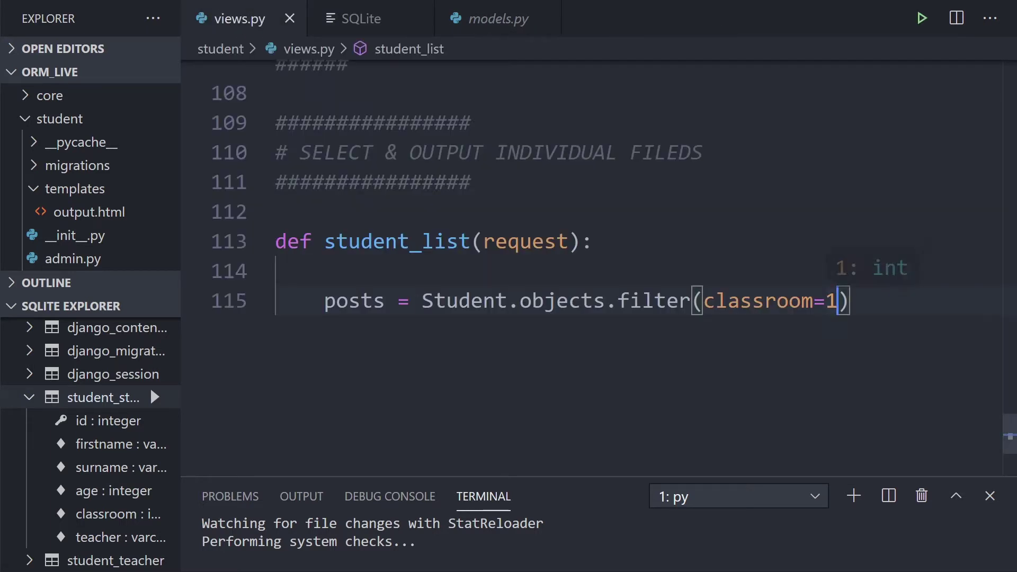
Correct the .only() field name from 'firename' to 'firstname' and compare with the table rows.
key(Right)
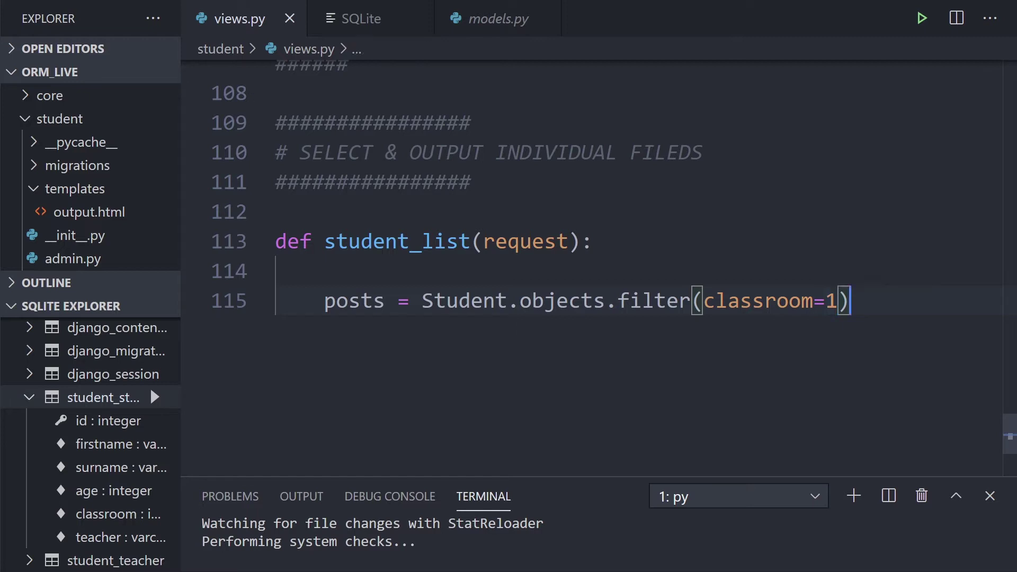
text(.only)
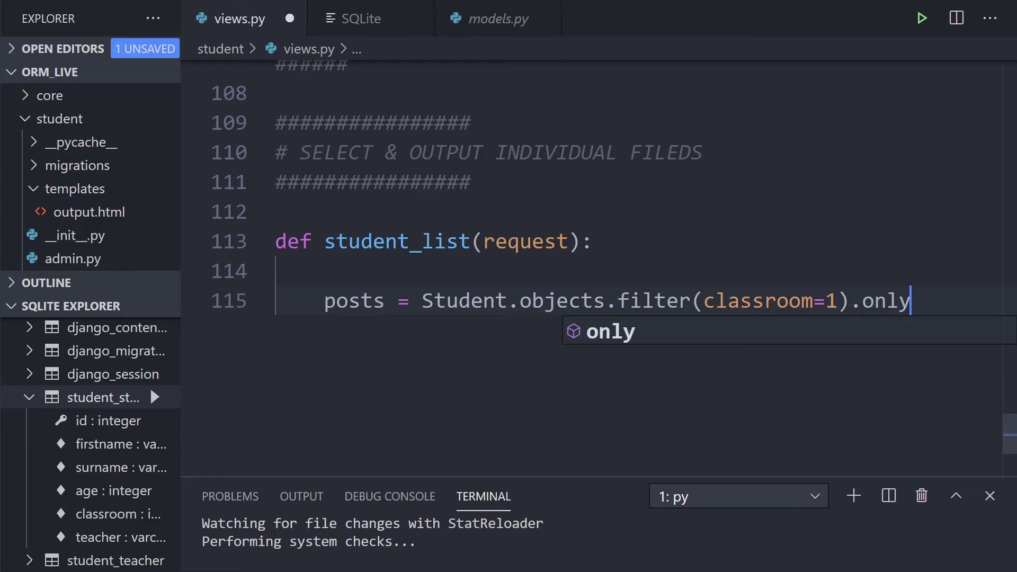
text(()
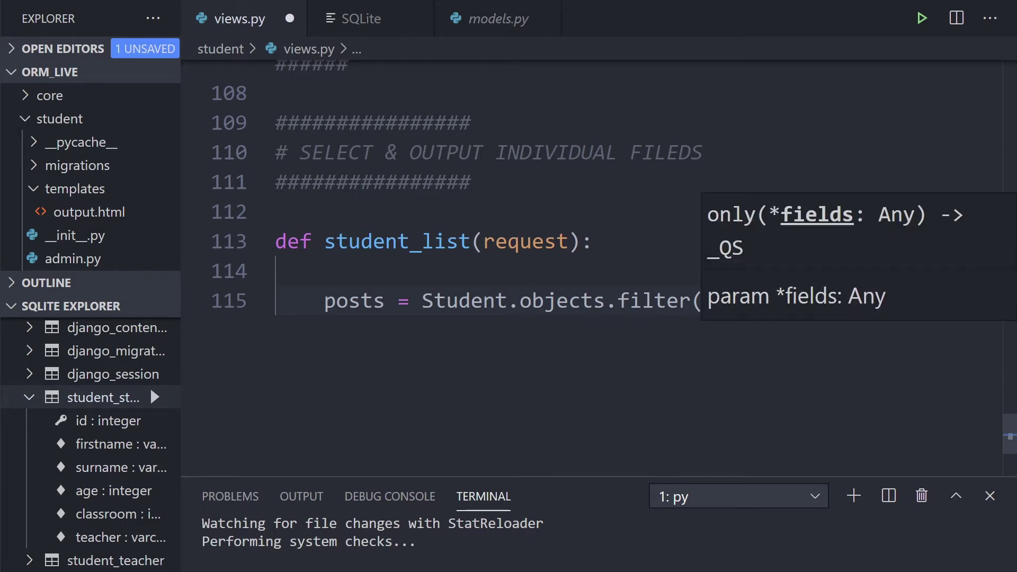
key(Right)
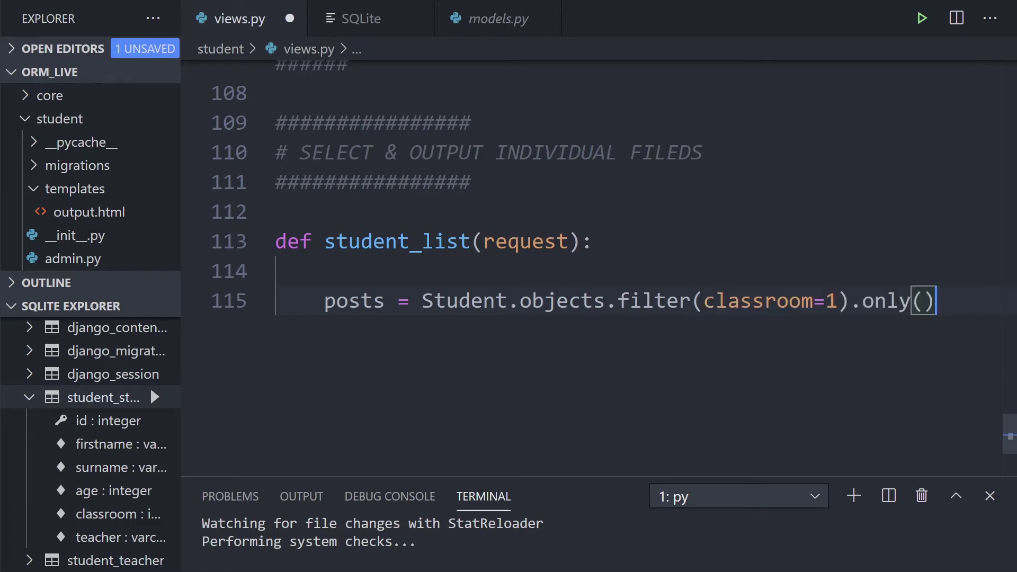
key(Left)
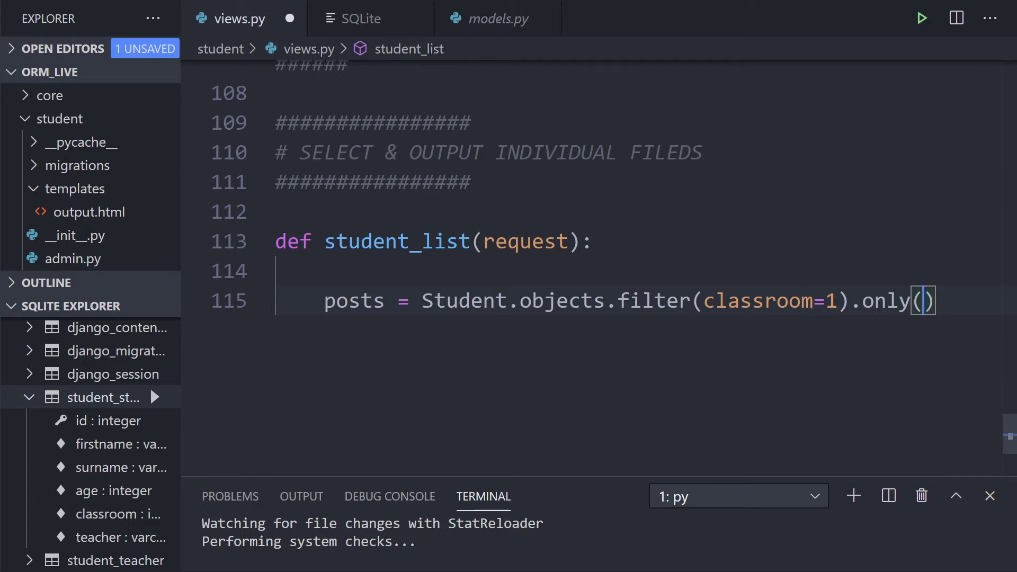
text(')
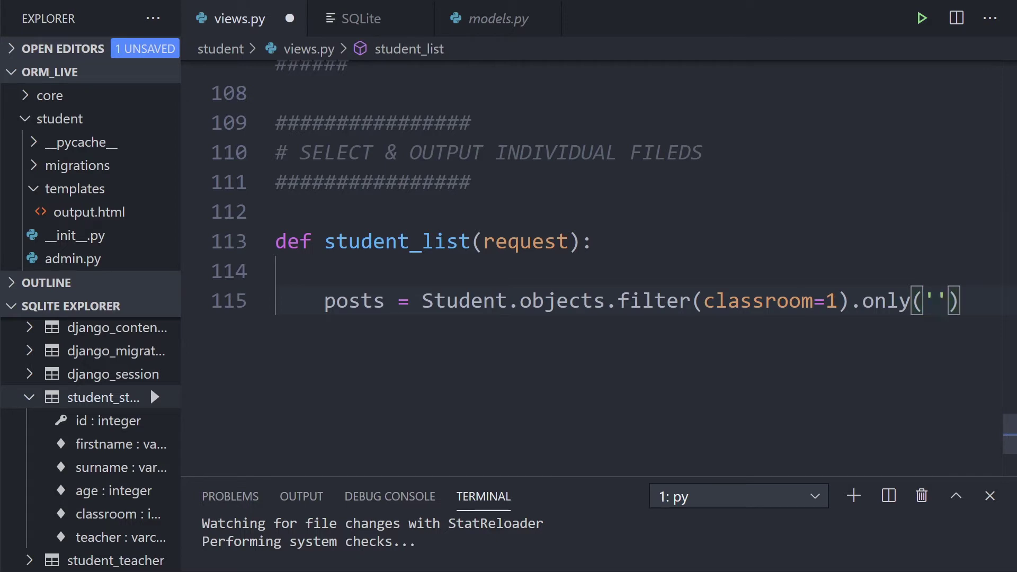
text(firename)
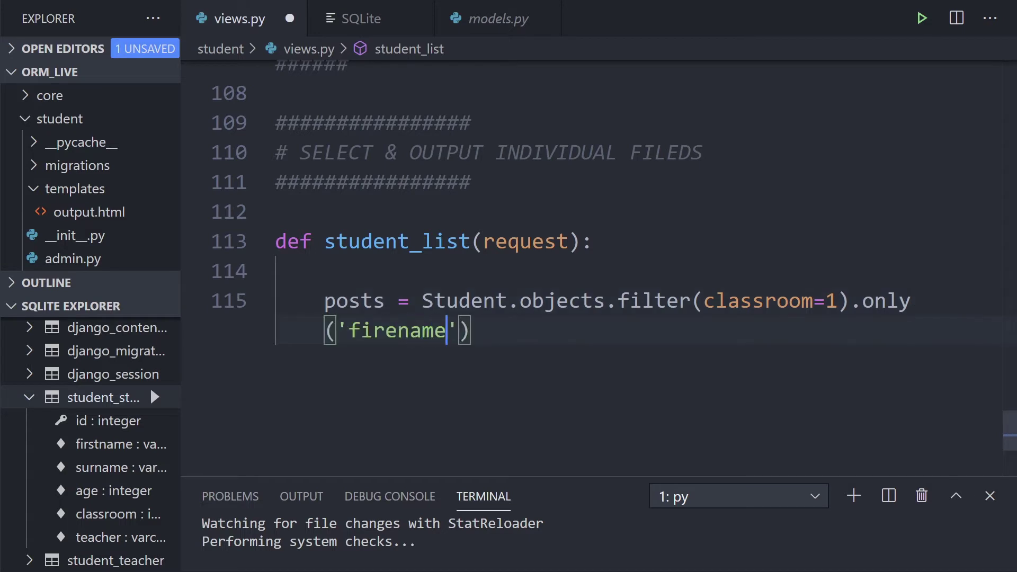
key(BackSpace)
key(BackSpace)
key(BackSpace)
key(BackSpace)
text(stname)
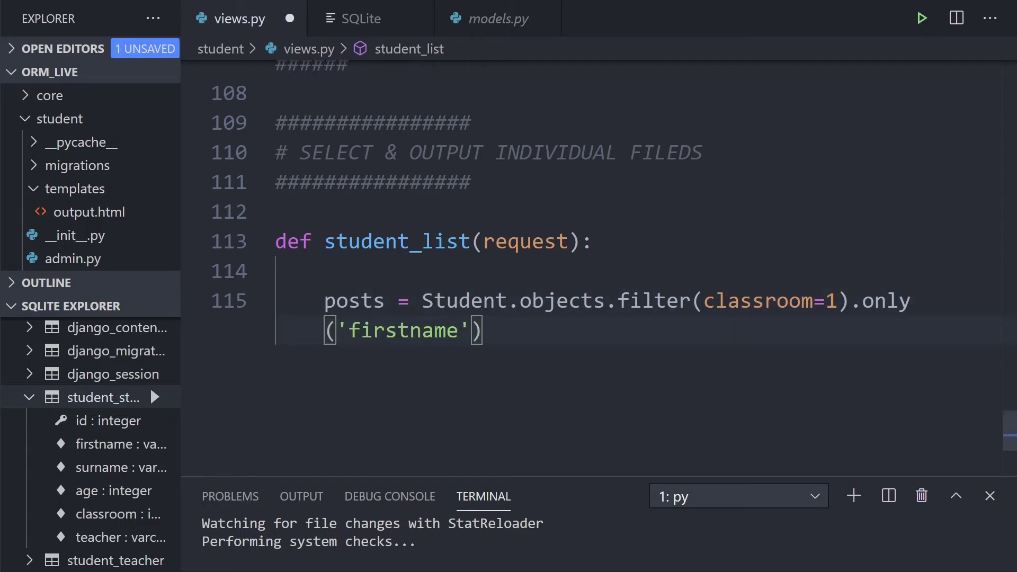
key(Right)
key(Right)
click(362, 18)
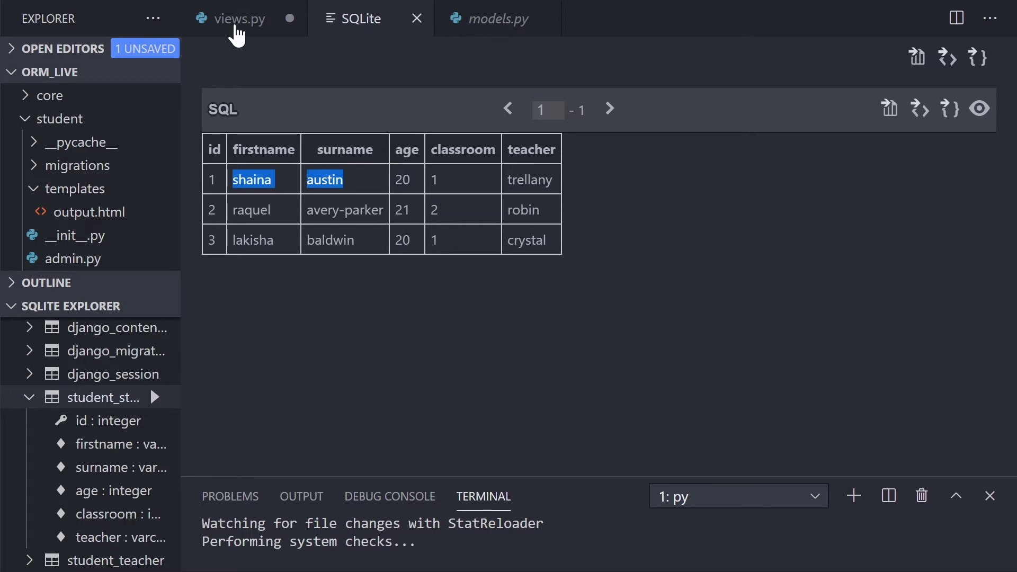
click(237, 30)
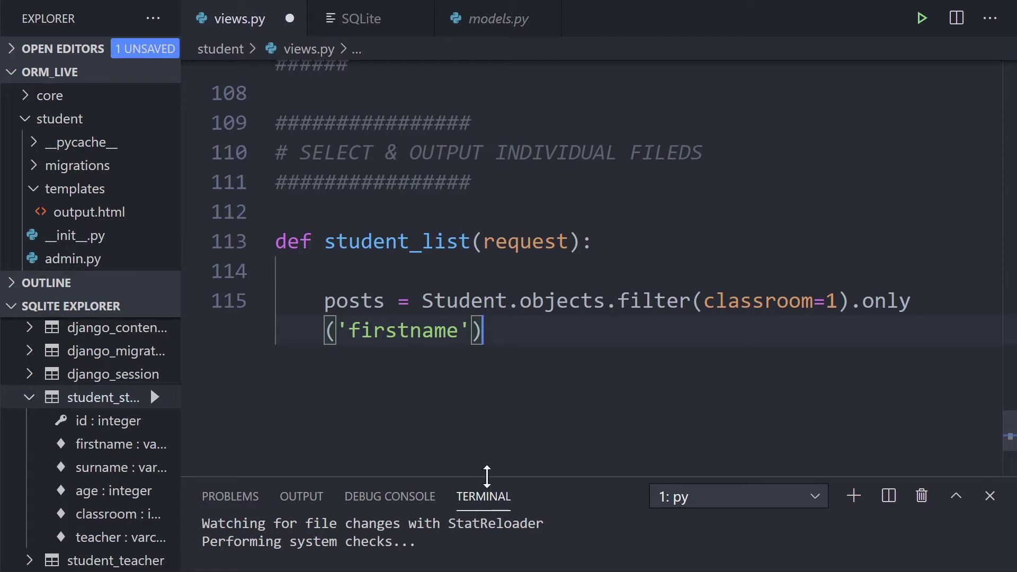
Enlarge the terminal and copy the print and render lines into student_list with correct indentation.
drag(488, 477, 509, 390)
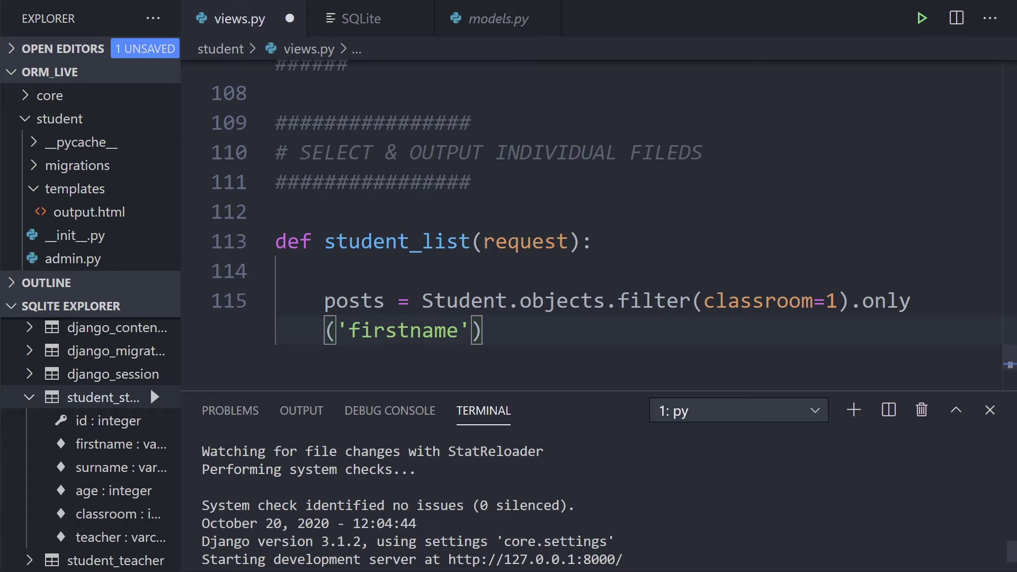
scroll(556, 223, up, 5)
key(shift+Up)
key(shift+Up)
key(shift+Up)
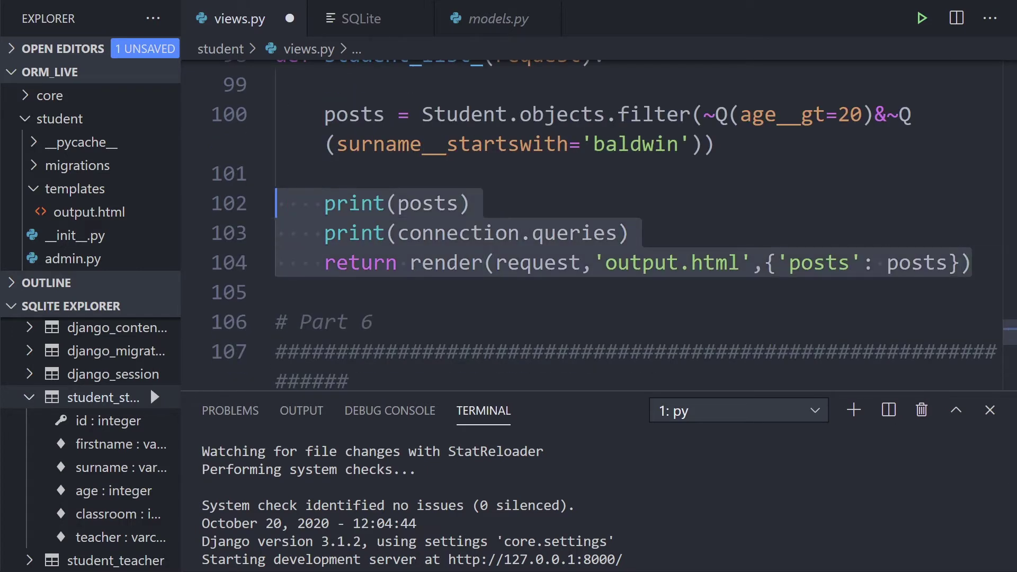
key(ctrl+c)
scroll(556, 223, down, 5)
key(ctrl+v)
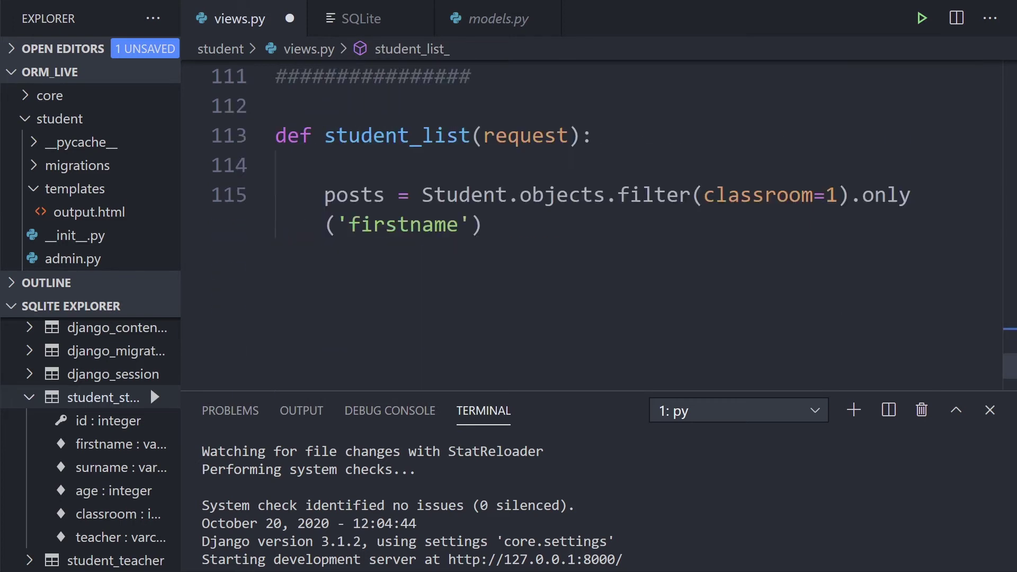
key(Return)
key(Return)
key(ctrl+v)
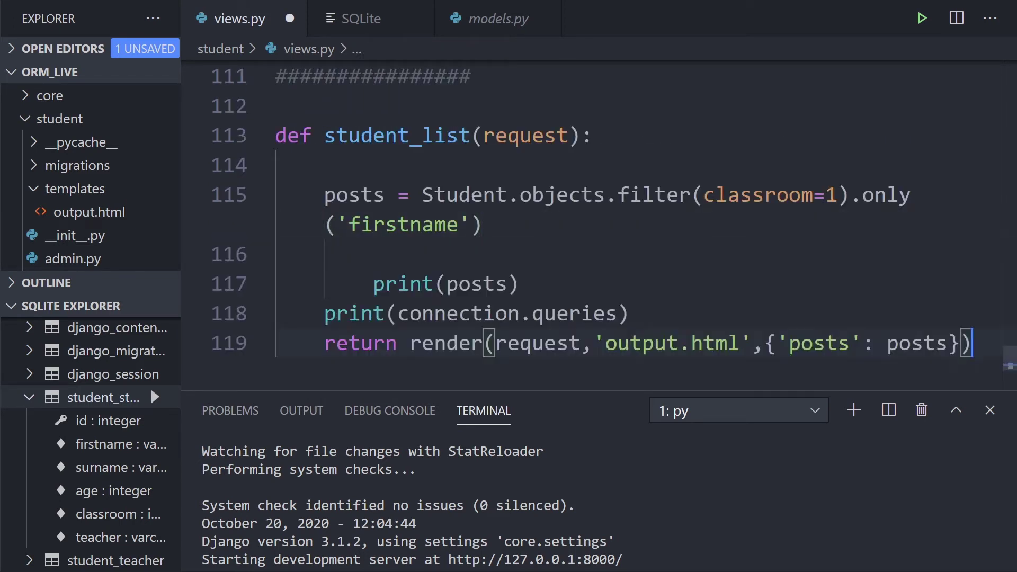
key(shift+Tab)
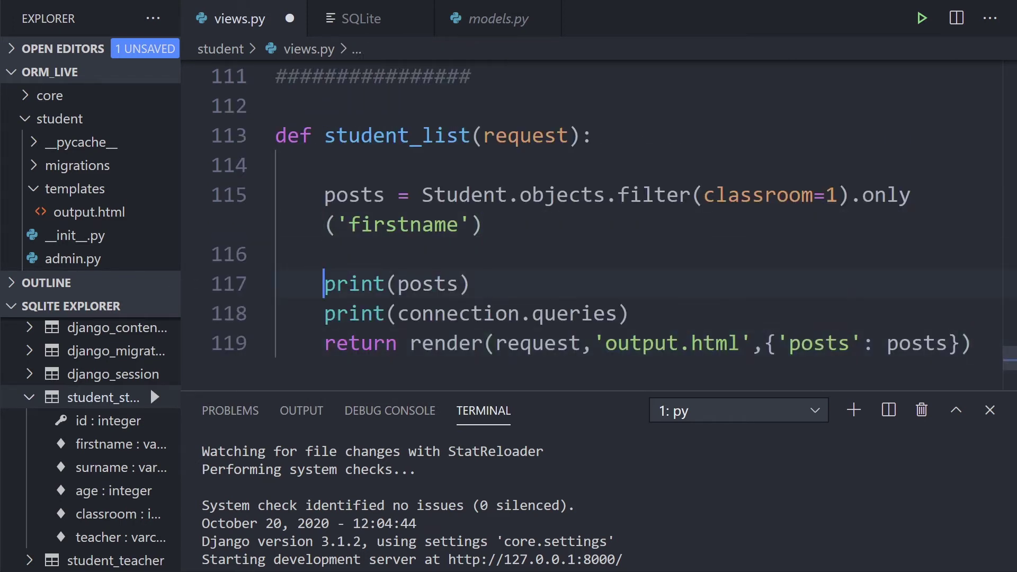
key(End)
key(Left)
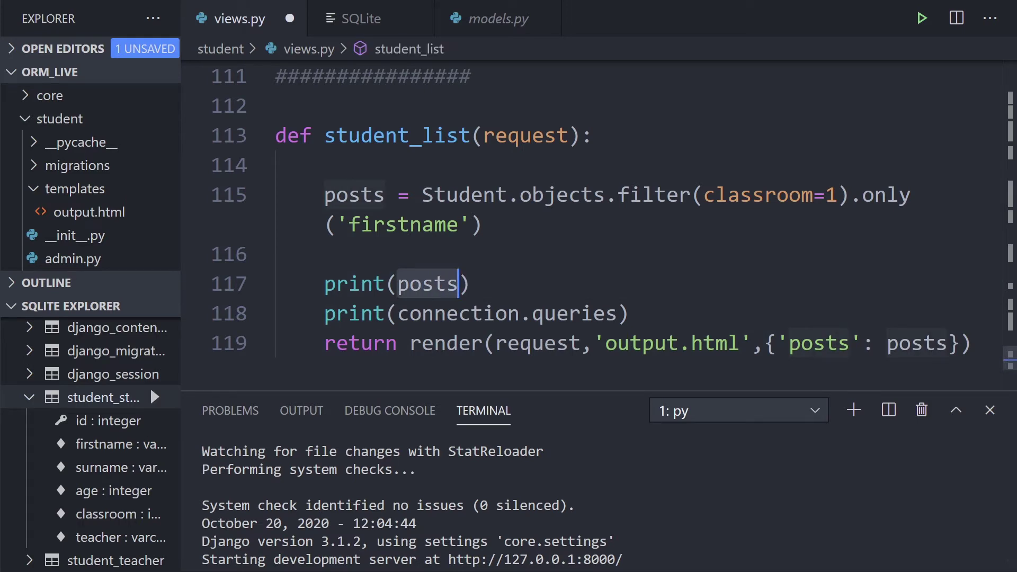
Review the connection.queries print and the output.html render passing posts, then save views.py.
drag(397, 313, 618, 313)
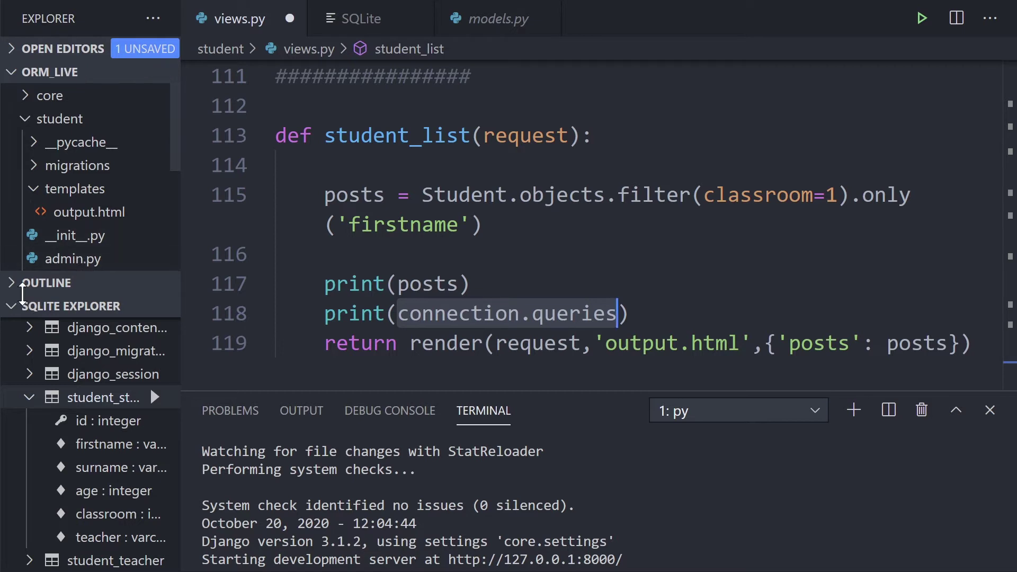
click(20, 305)
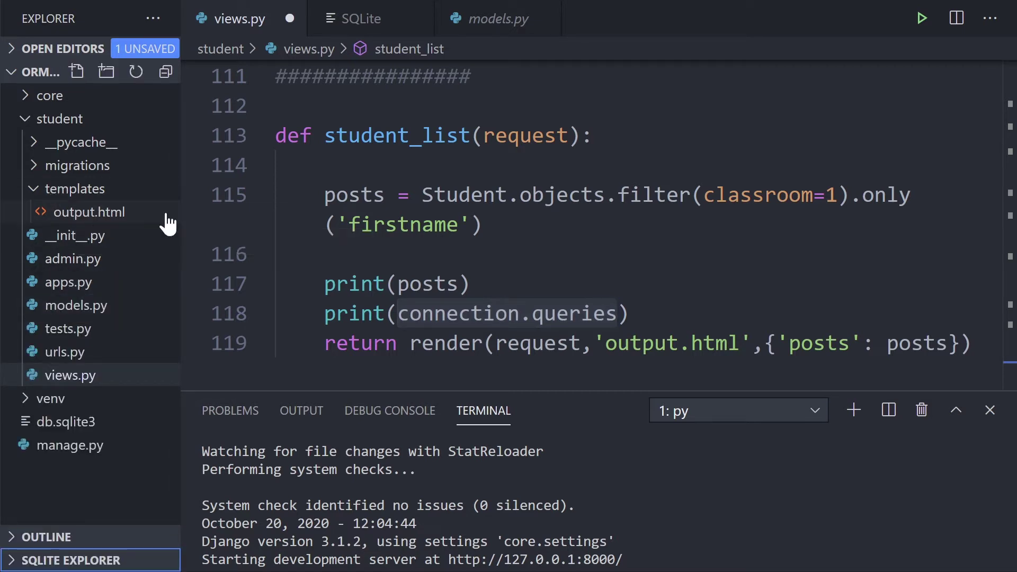
drag(606, 344, 739, 343)
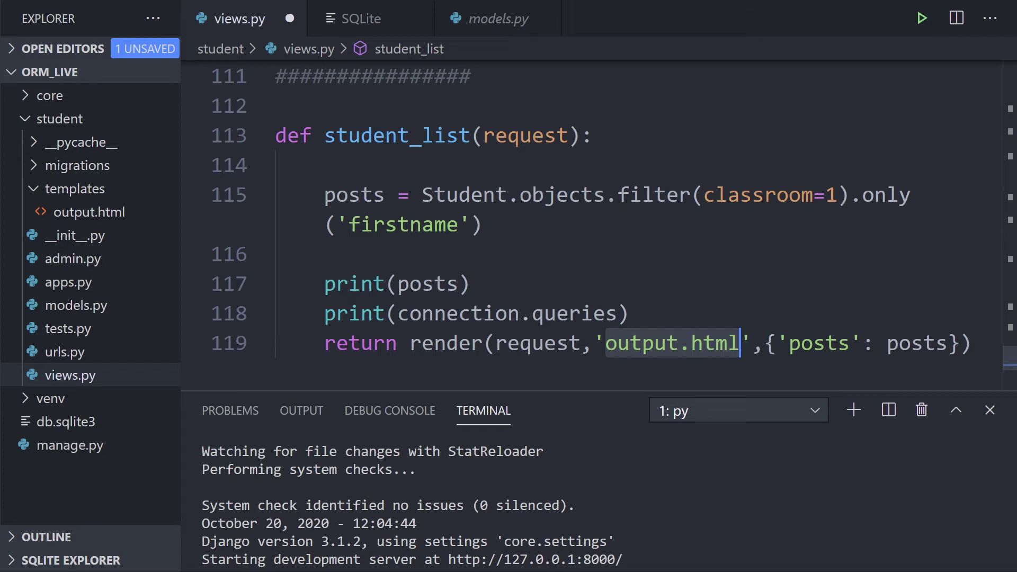
click(795, 343)
drag(605, 343, 742, 344)
drag(789, 343, 850, 344)
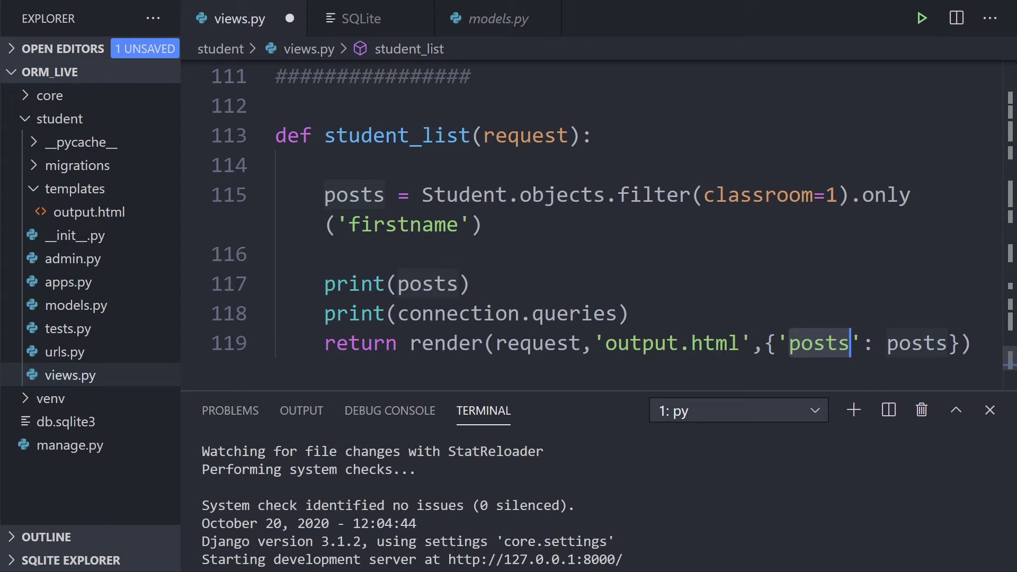
drag(887, 343, 947, 344)
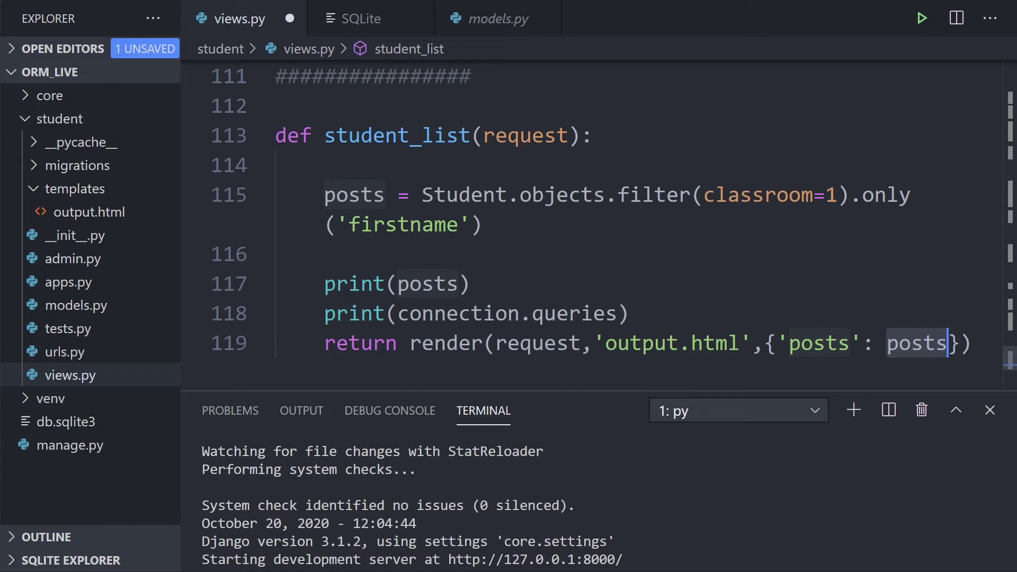
key(End)
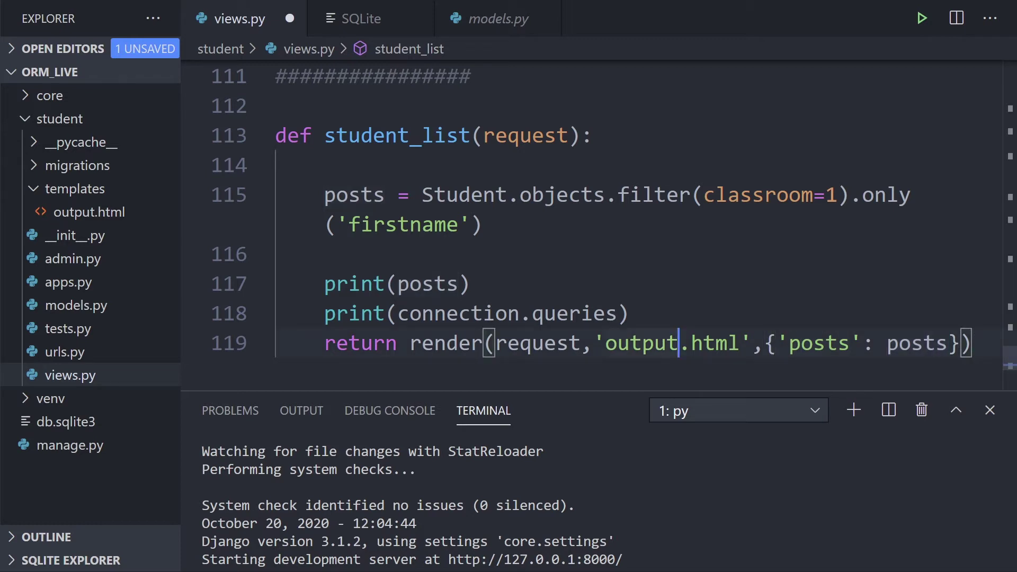
key(Left)
key(Left)
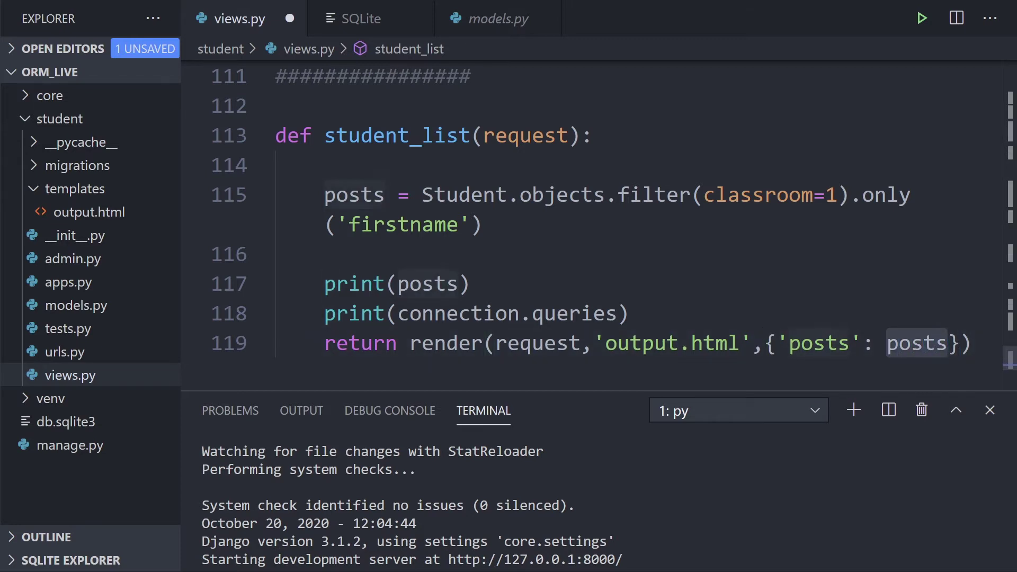
drag(789, 343, 850, 343)
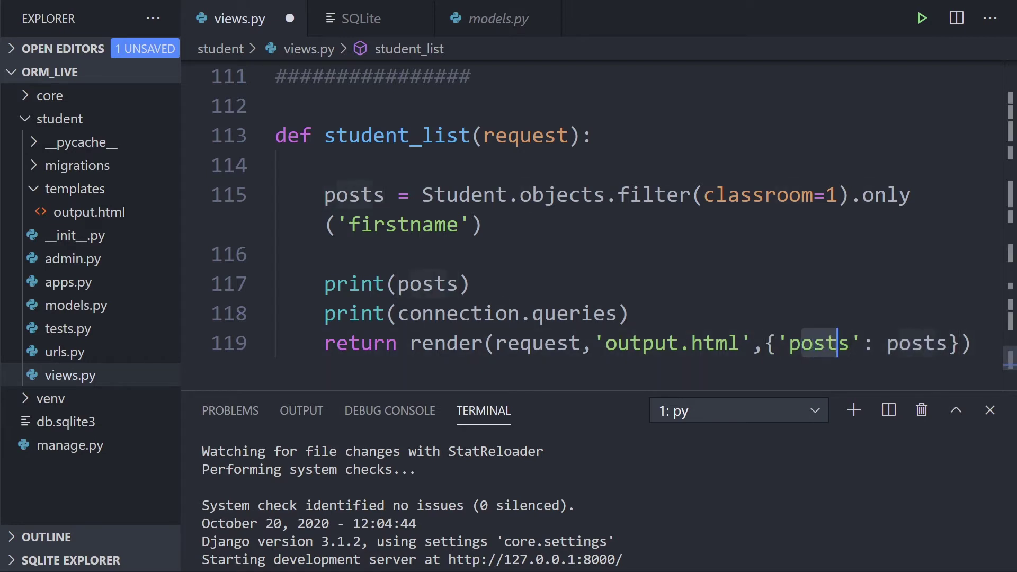
double_click(672, 343)
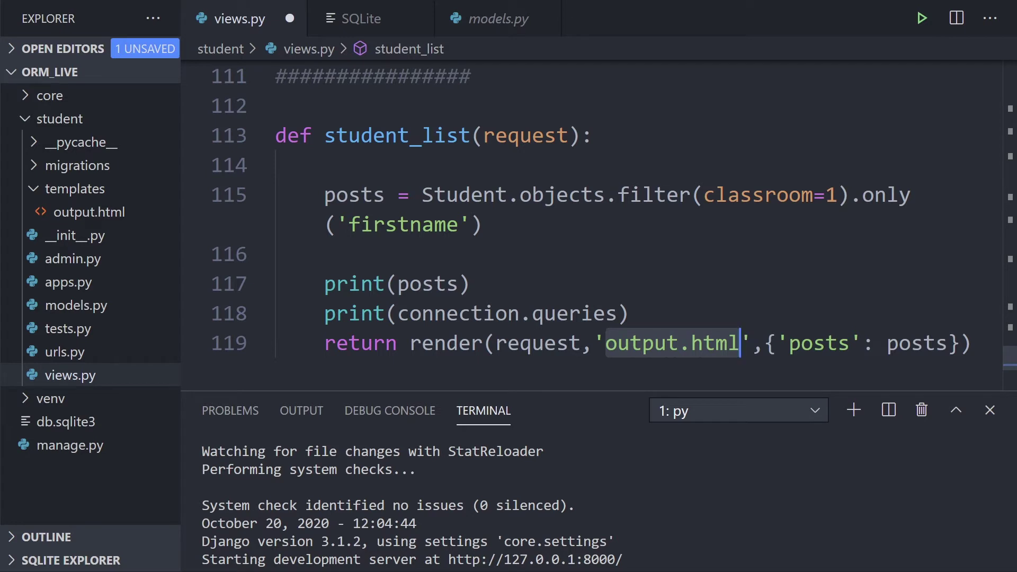
key(ctrl+s)
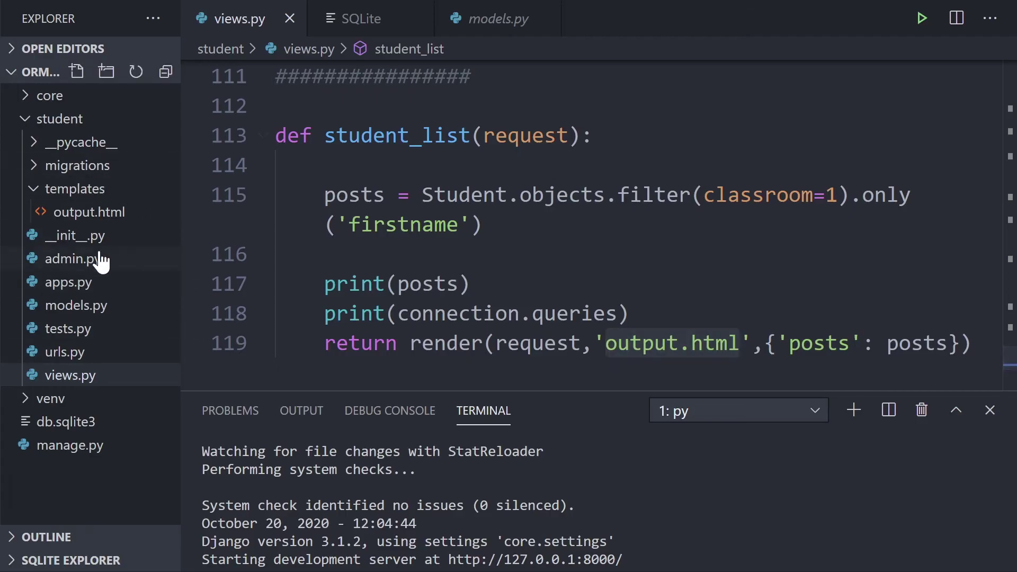
Open output.html, delete the Part 5 comment, and uncomment the for loop block.
click(79, 212)
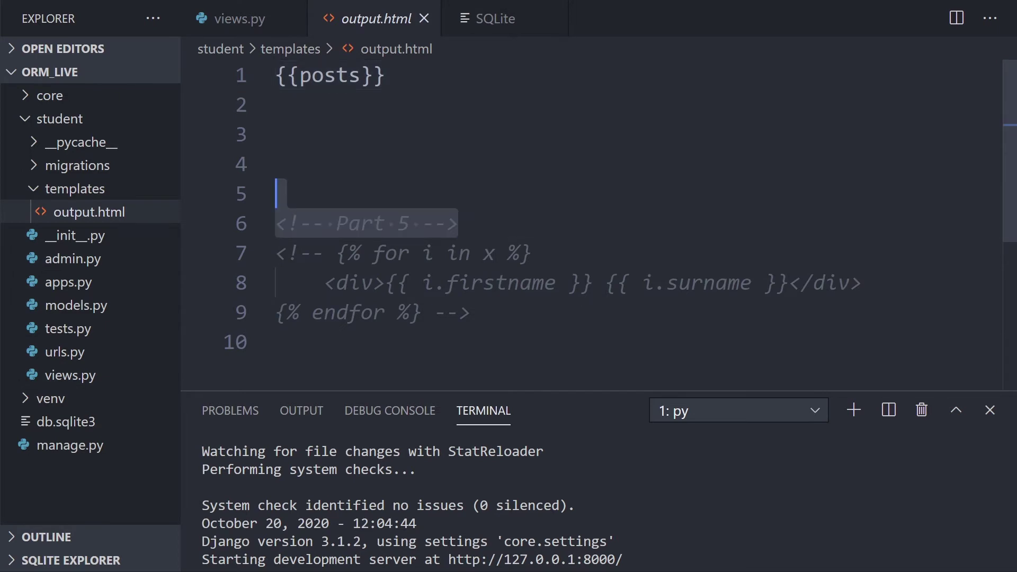
key(ctrl+shift+k)
key(ctrl+shift+k)
key(ctrl+shift+k)
key(Down)
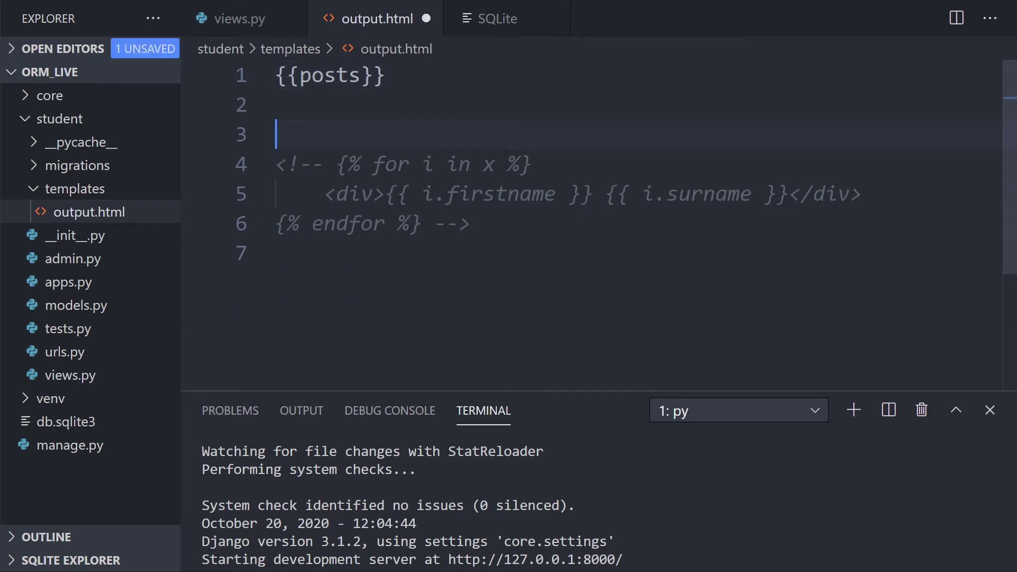
key(ctrl+shift+Right)
key(Delete)
key(Down)
key(Down)
key(End)
key(BackSpace)
key(BackSpace)
key(BackSpace)
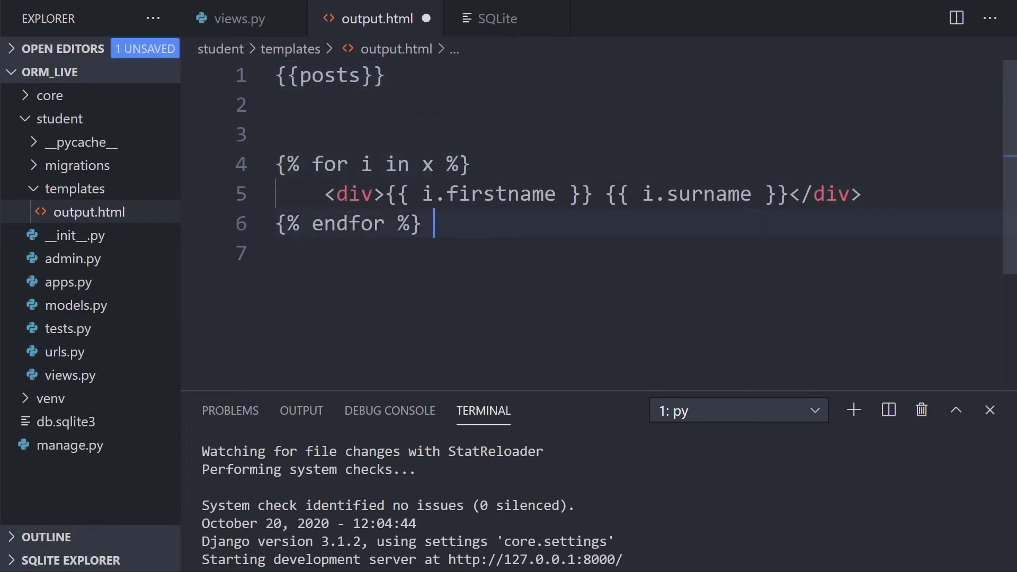
key(Down)
Inspect the loop variable i and the i.firstname output inside the div.
click(362, 163)
double_click(365, 164)
key(Left)
key(Right)
key(Down)
key(Home)
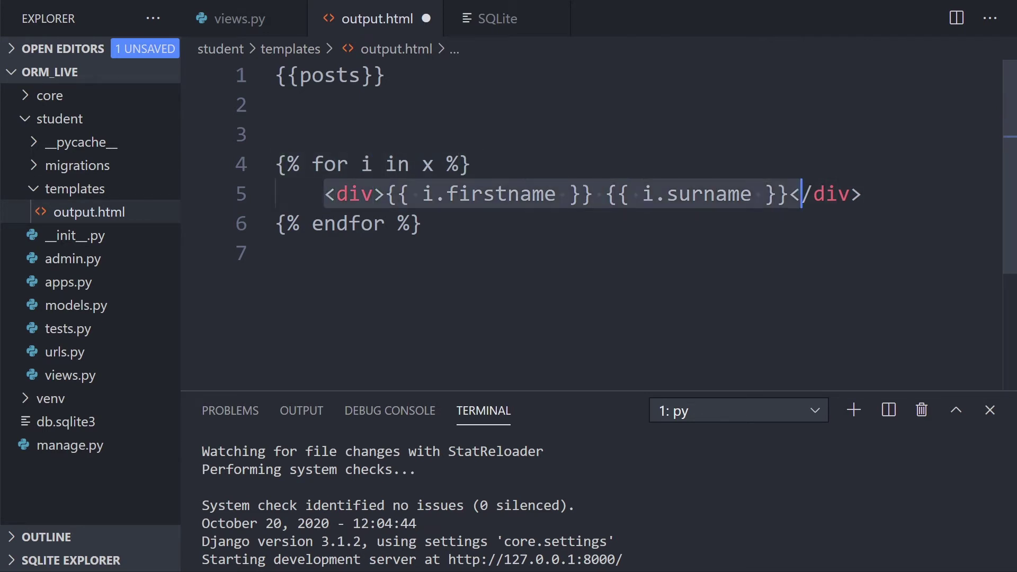
key(shift+End)
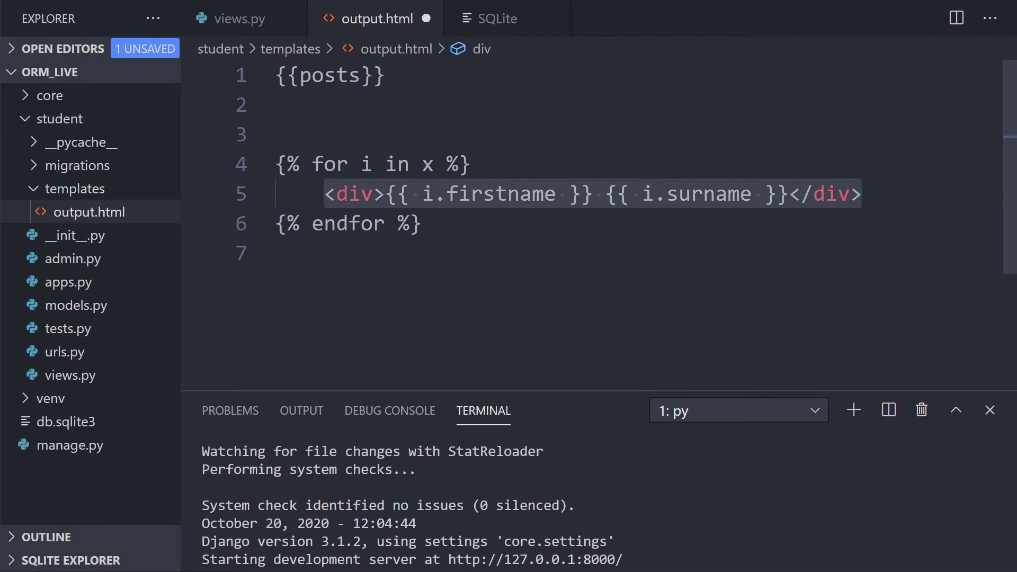
double_click(366, 164)
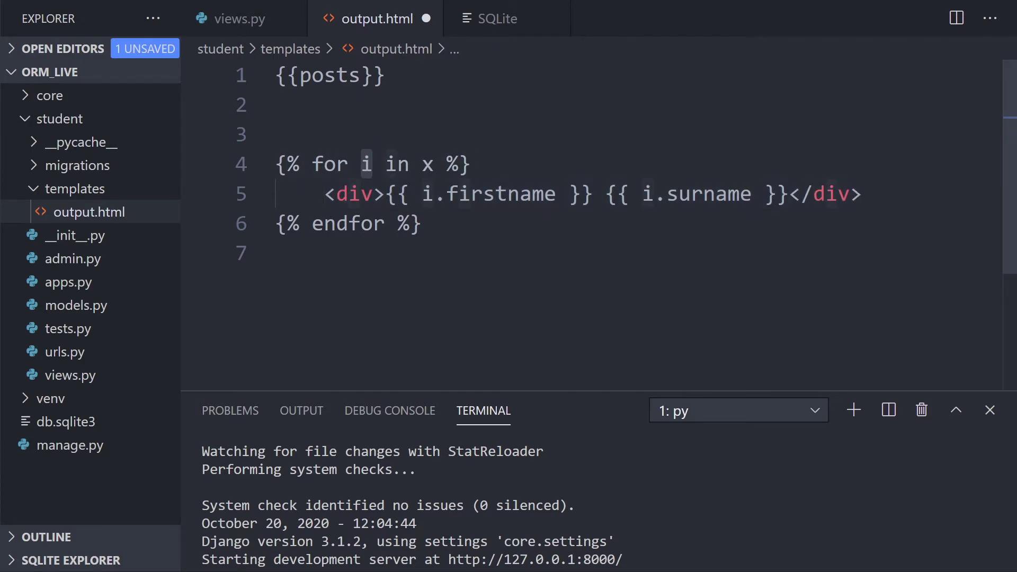
double_click(427, 194)
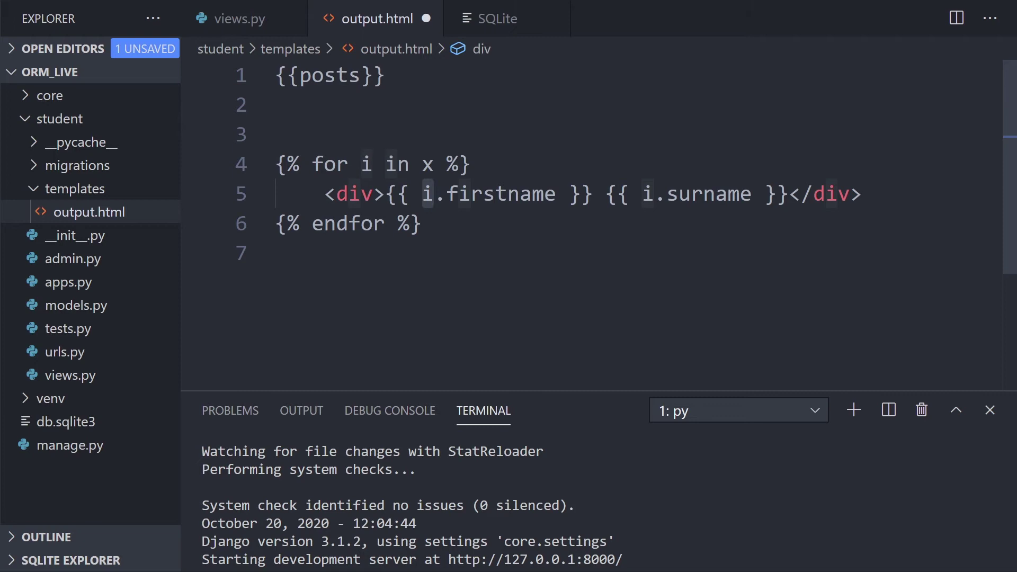
double_click(501, 195)
Remove {{ i.surname }} from the div, loop over posts instead of x, and save.
drag(605, 195, 787, 194)
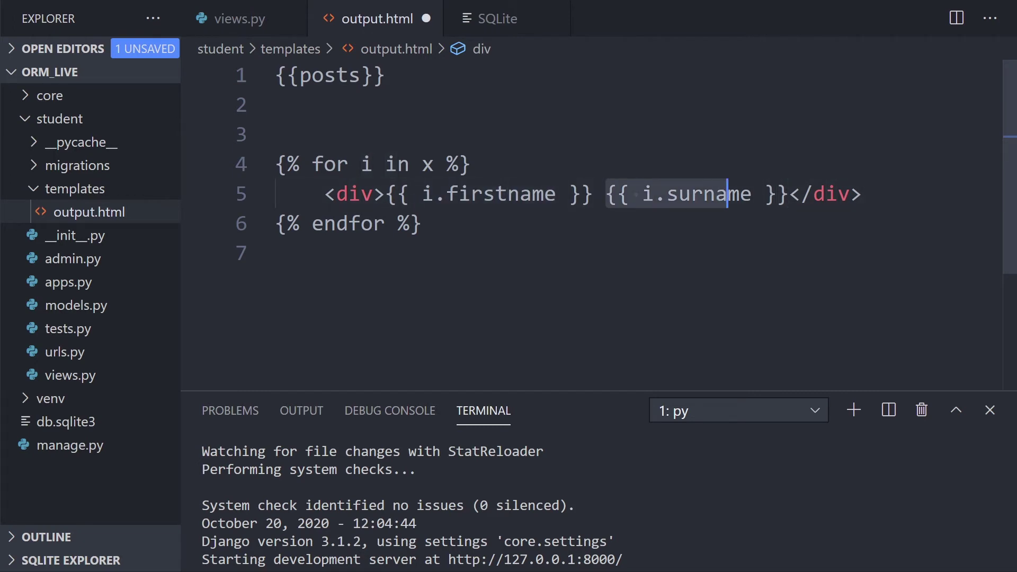
key(BackSpace)
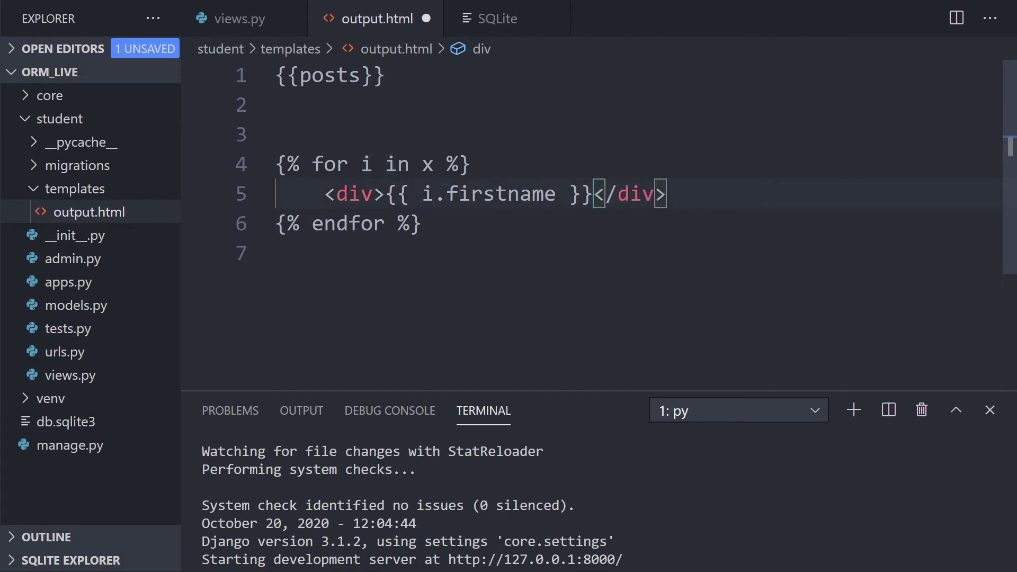
double_click(427, 164)
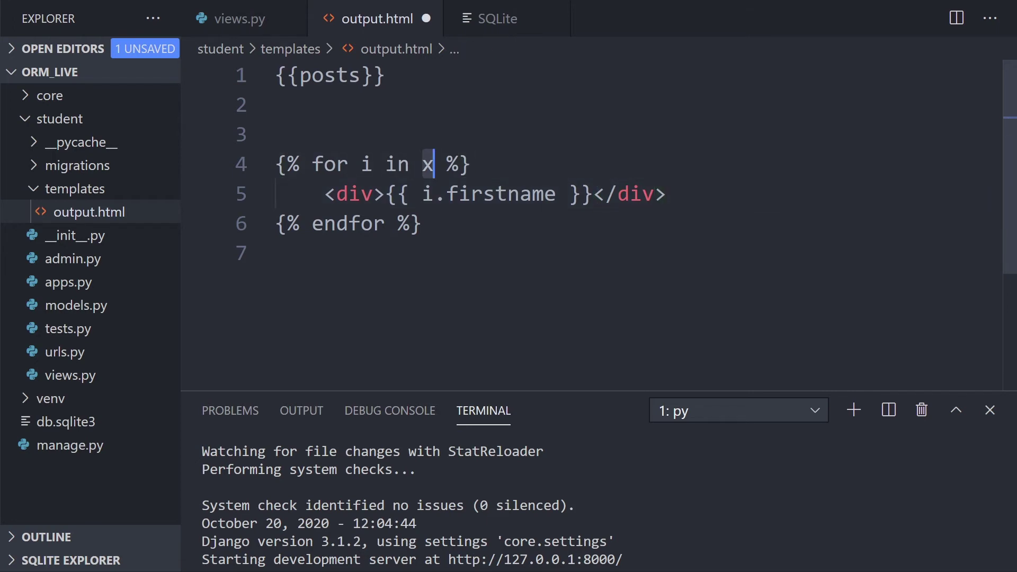
double_click(329, 74)
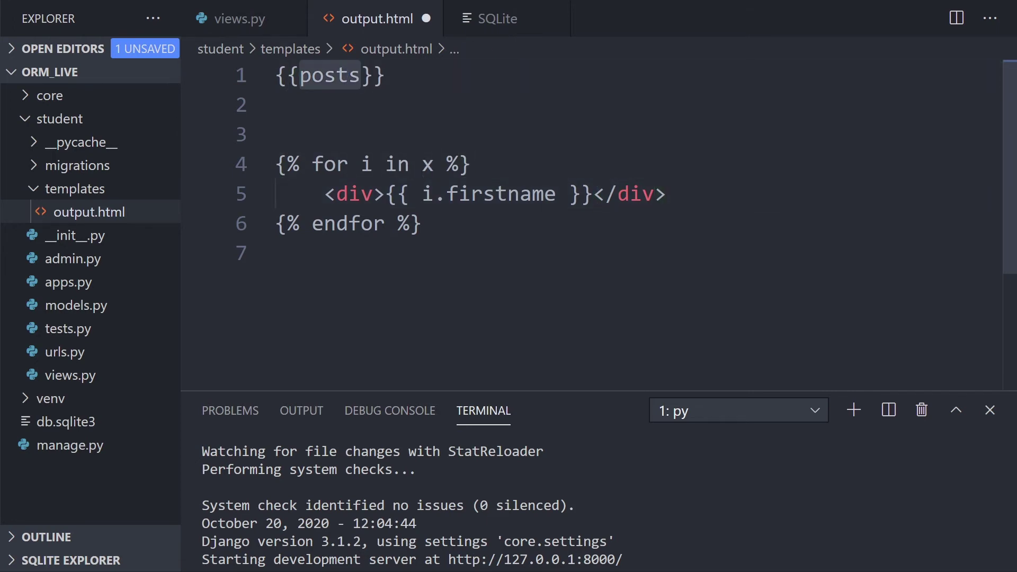
double_click(427, 164)
text(posts)
key(ctrl+s)
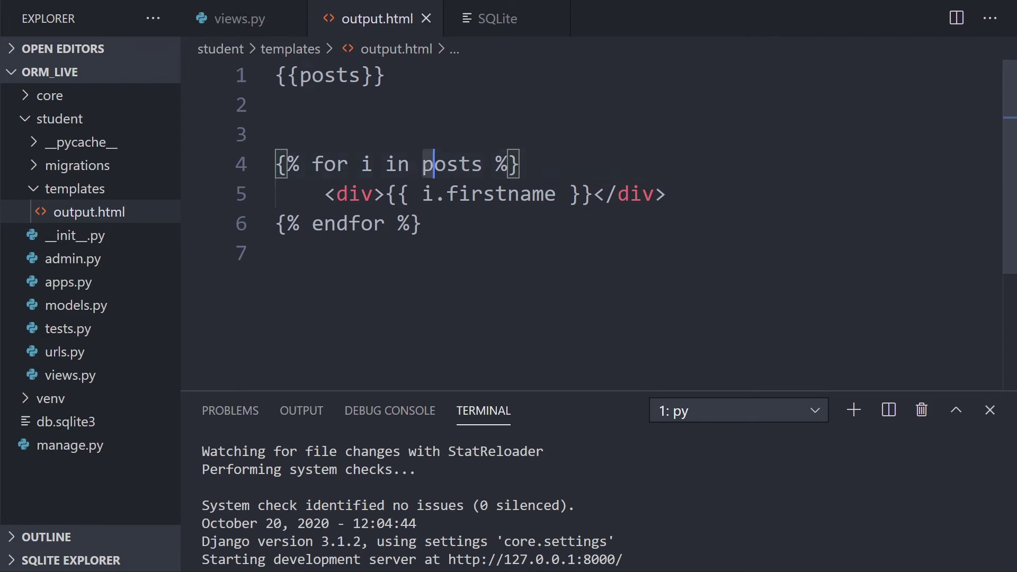
drag(422, 164, 483, 164)
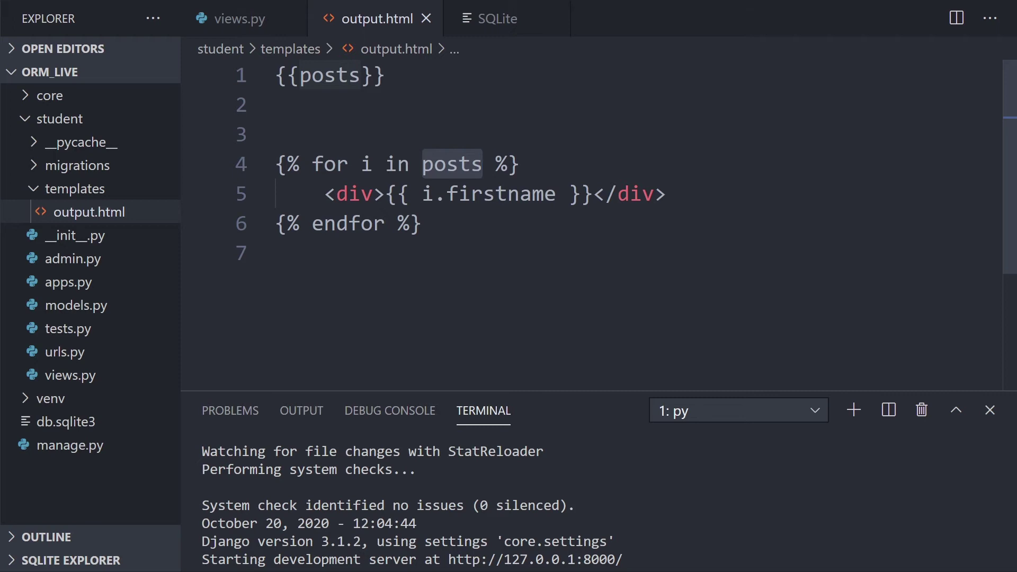
double_click(366, 164)
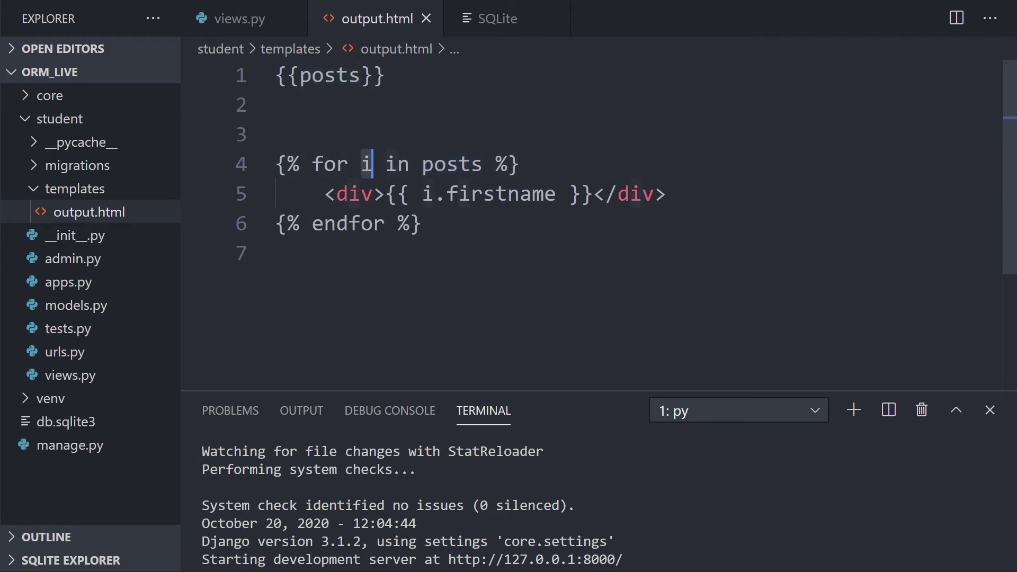
double_click(427, 194)
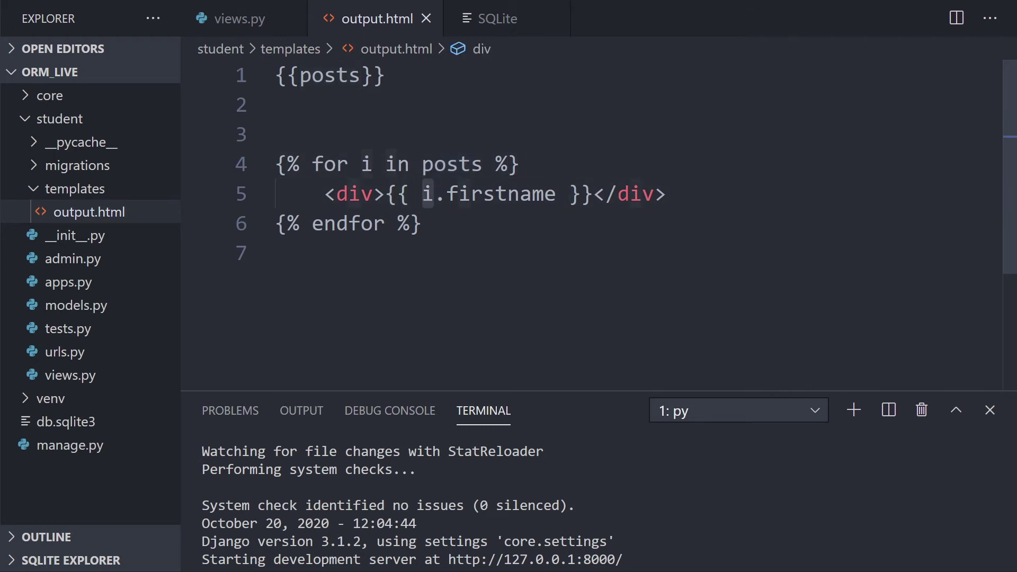
key(shift+Right)
key(shift+Right)
key(shift+Right)
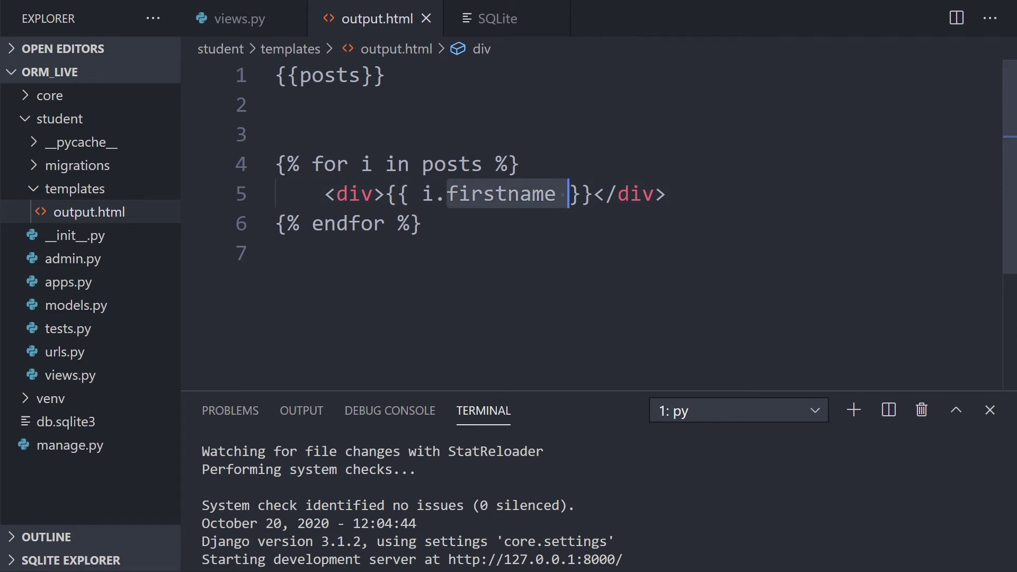
key(shift+Left)
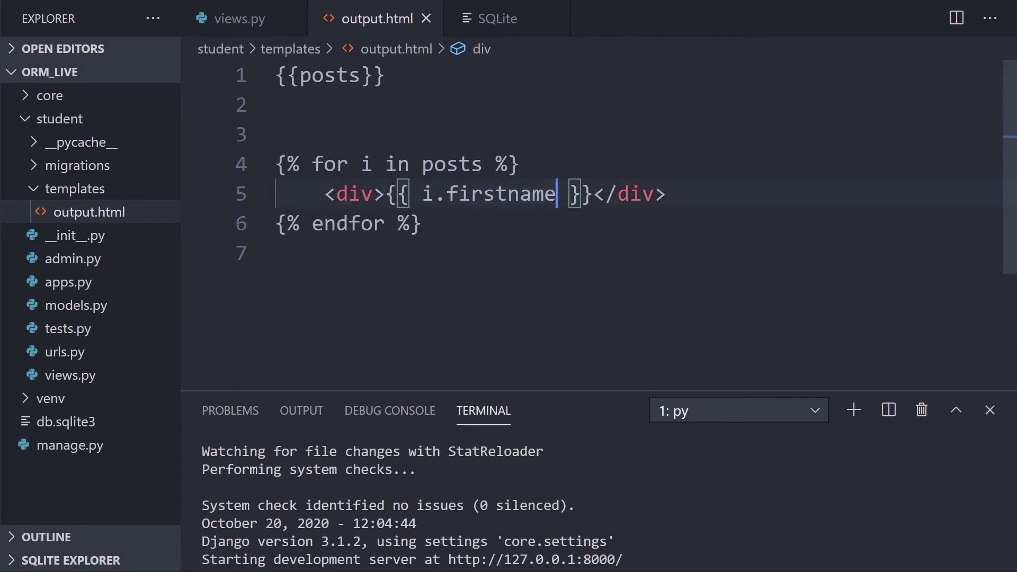
click(495, 18)
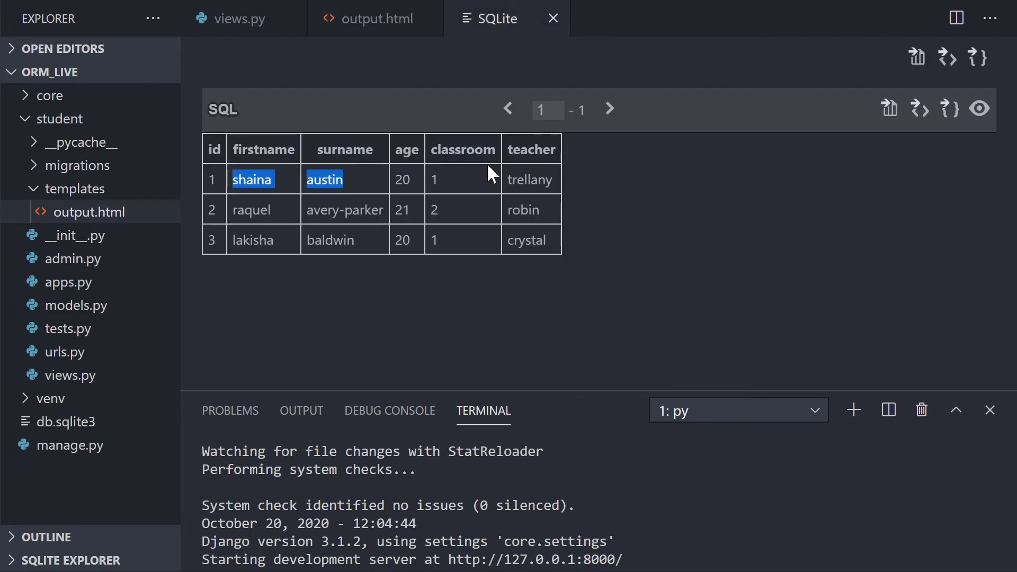
click(366, 18)
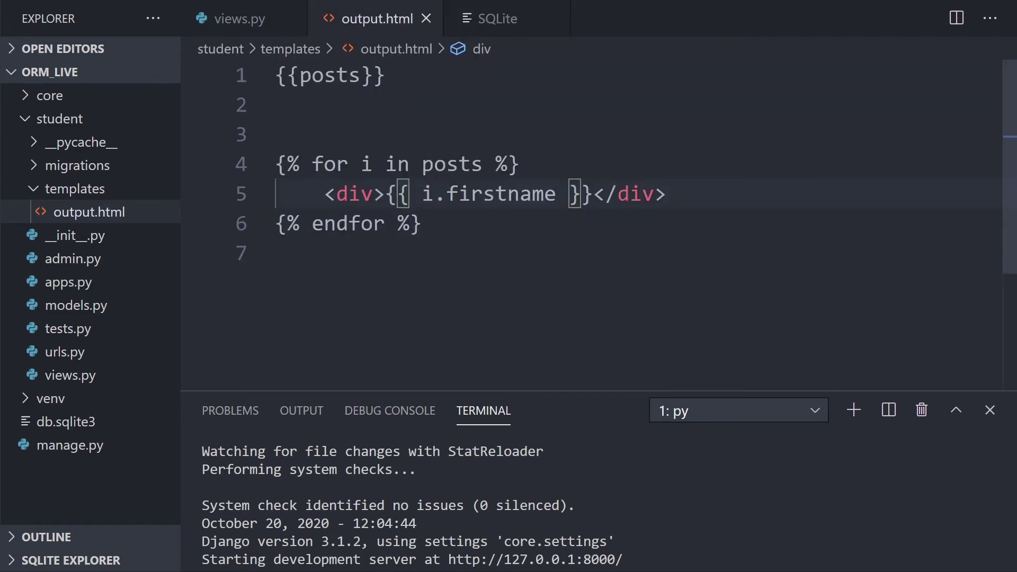
key(End)
key(Down)
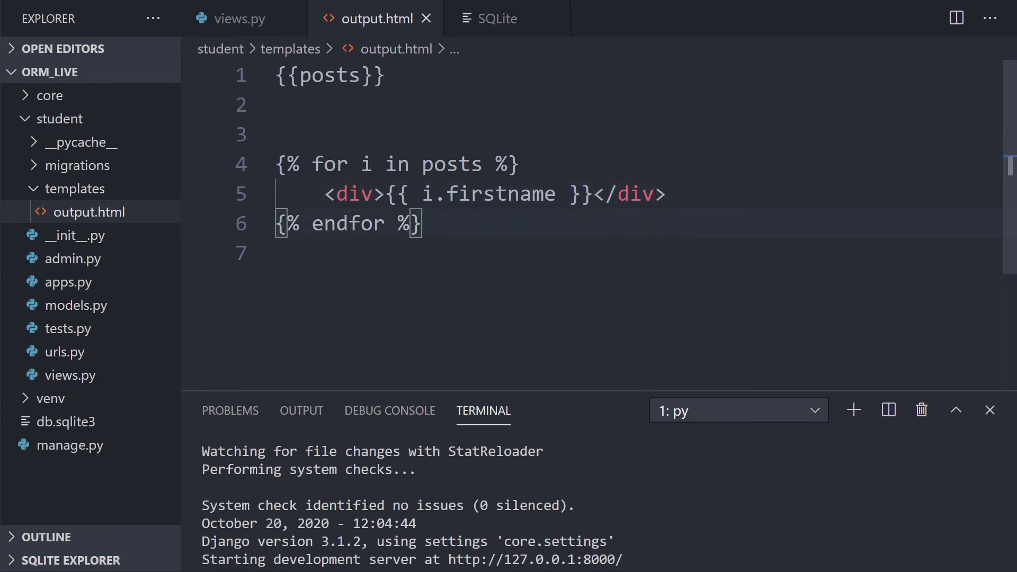
click(371, 194)
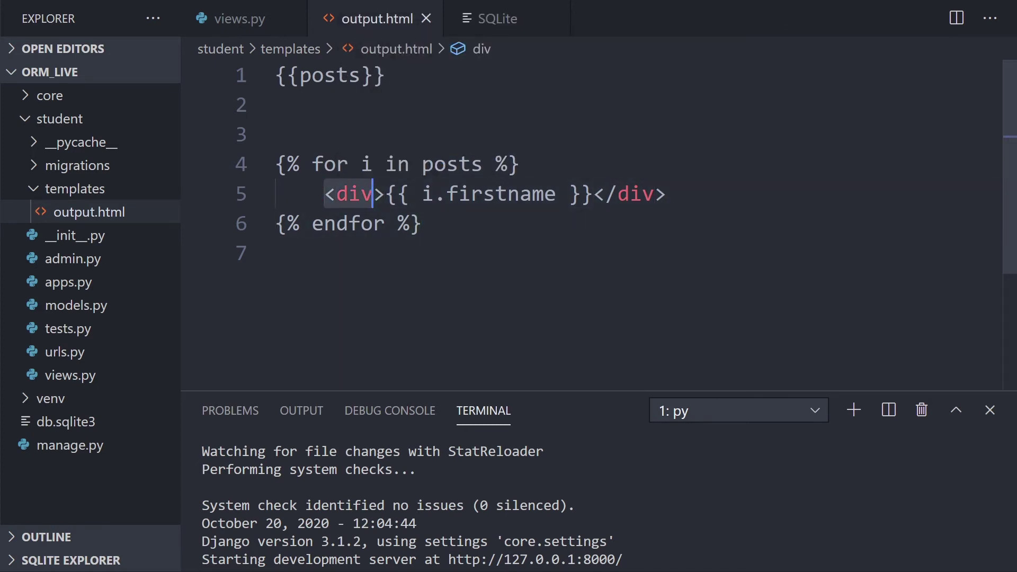
drag(594, 194, 667, 194)
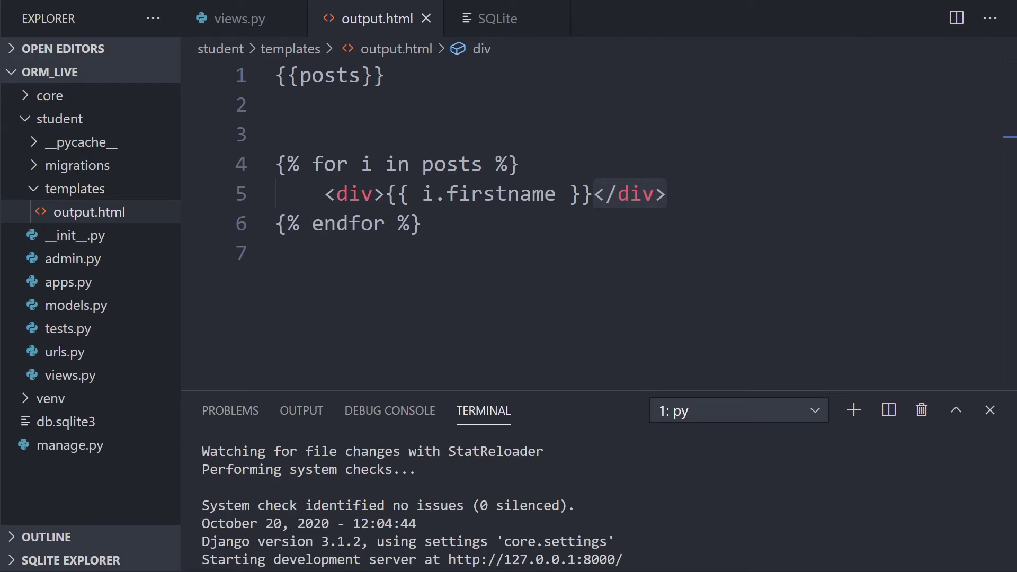
Reload the student page and inspect the listed names and the raw QuerySet line.
key(alt+Tab)
click(81, 30)
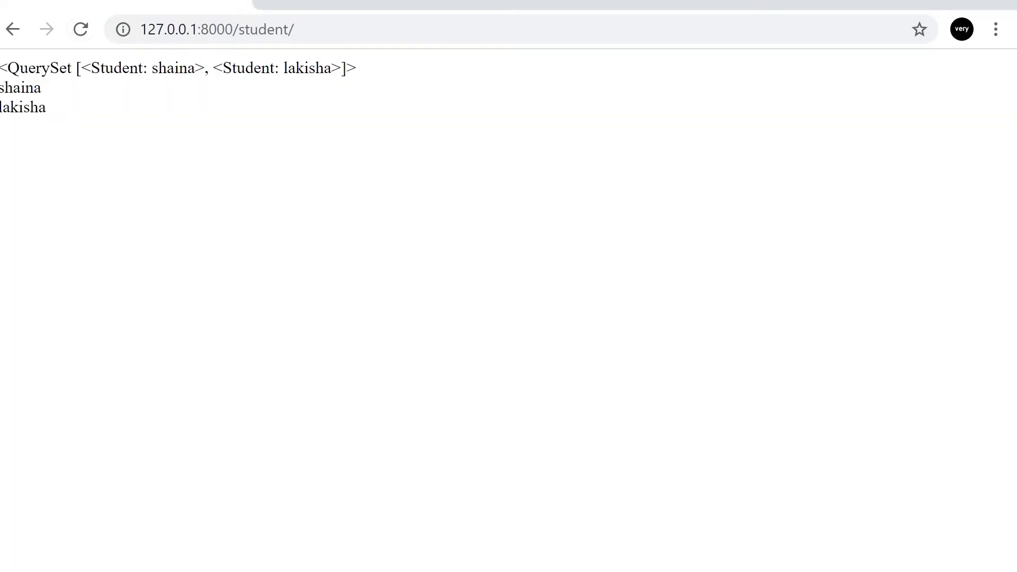
drag(2, 84, 48, 111)
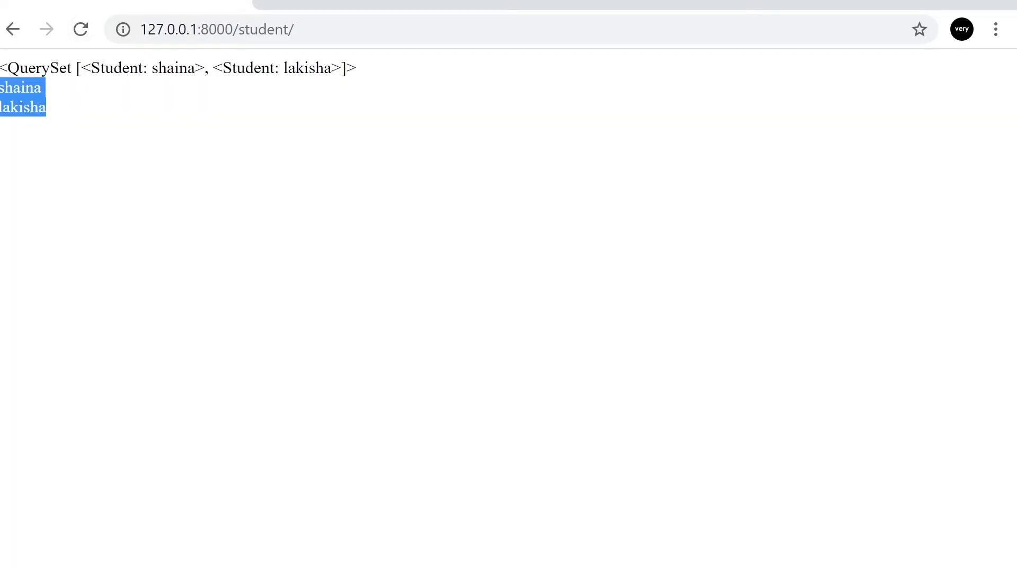
click(356, 72)
drag(355, 71, 2, 70)
Delete the {{posts}} line from output.html, save, and reload the page to confirm it's gone.
key(alt+Tab)
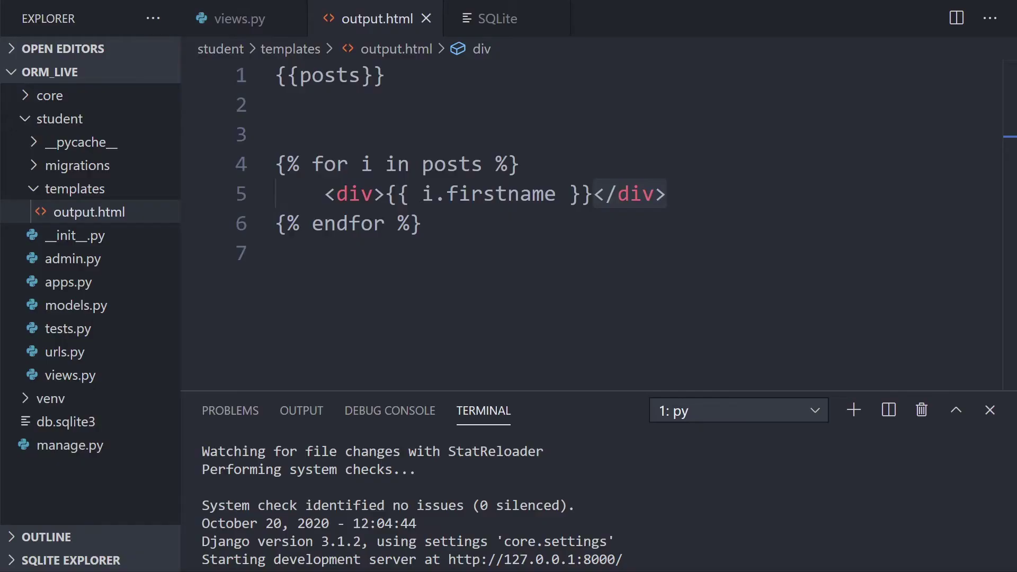
click(294, 75)
drag(386, 74, 275, 74)
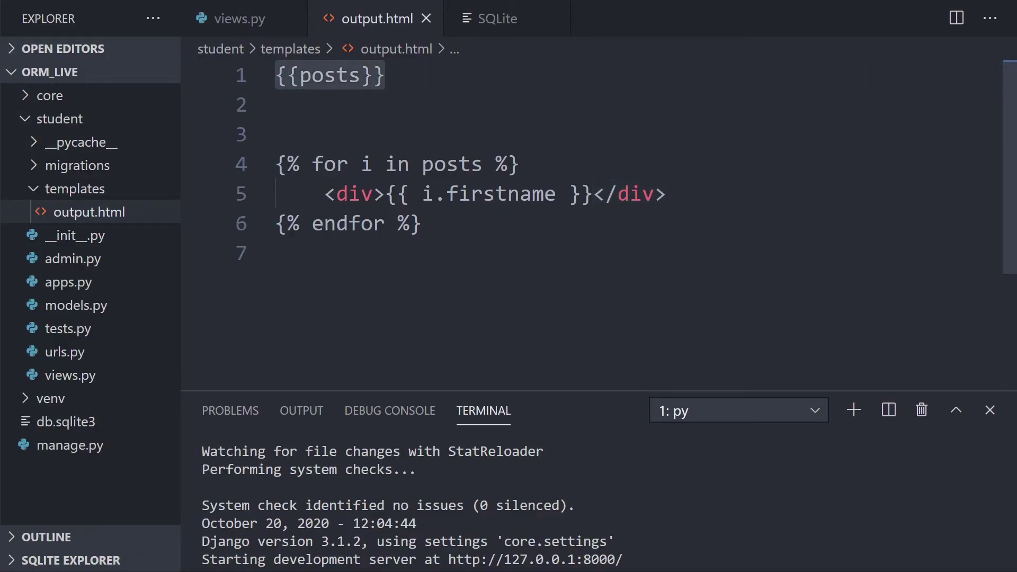
key(Delete)
key(ctrl+s)
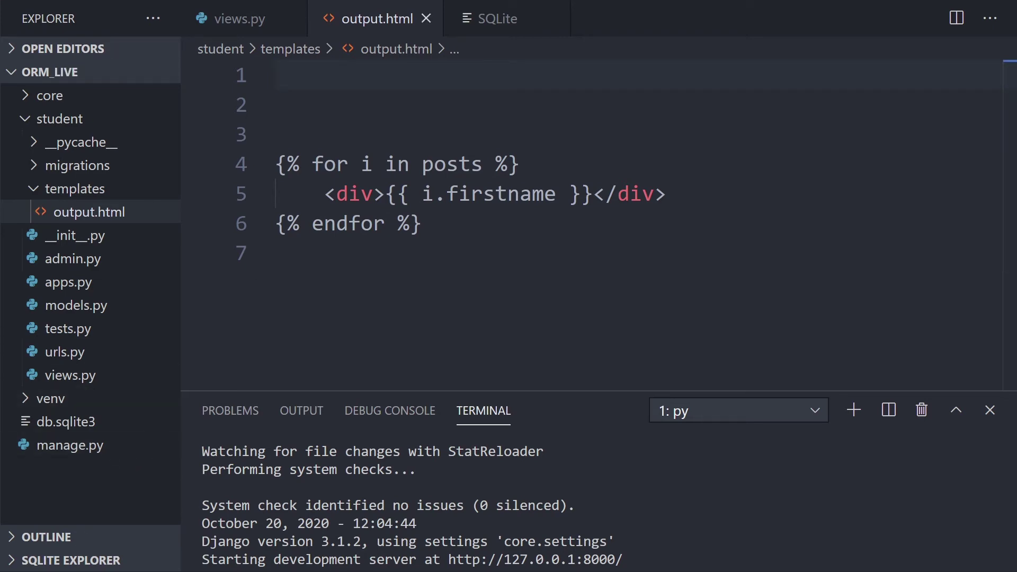
key(alt+Tab)
click(81, 30)
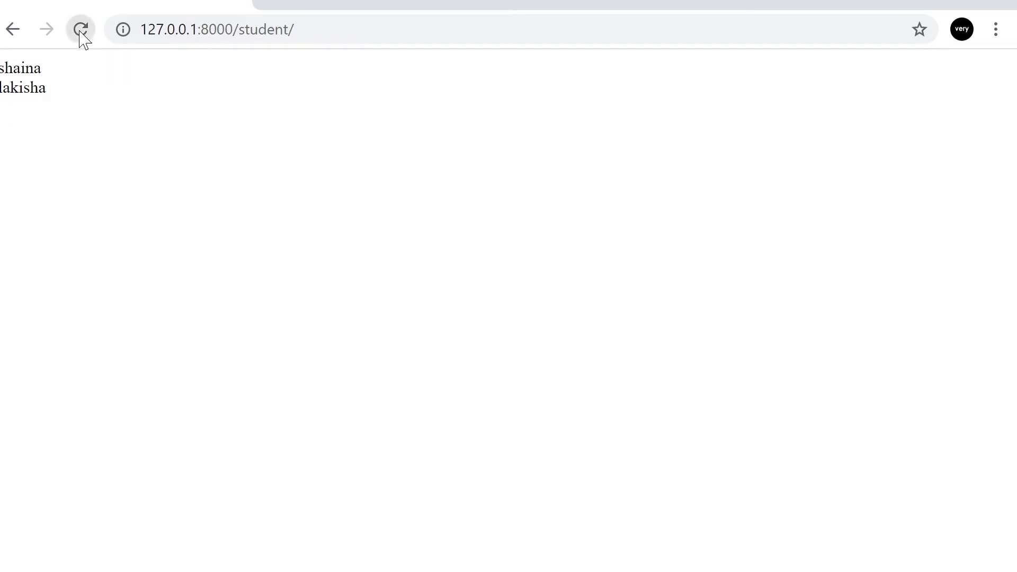
Restore the {{posts}} line, comment it out with Ctrl+/, and save the template.
key(alt+Tab)
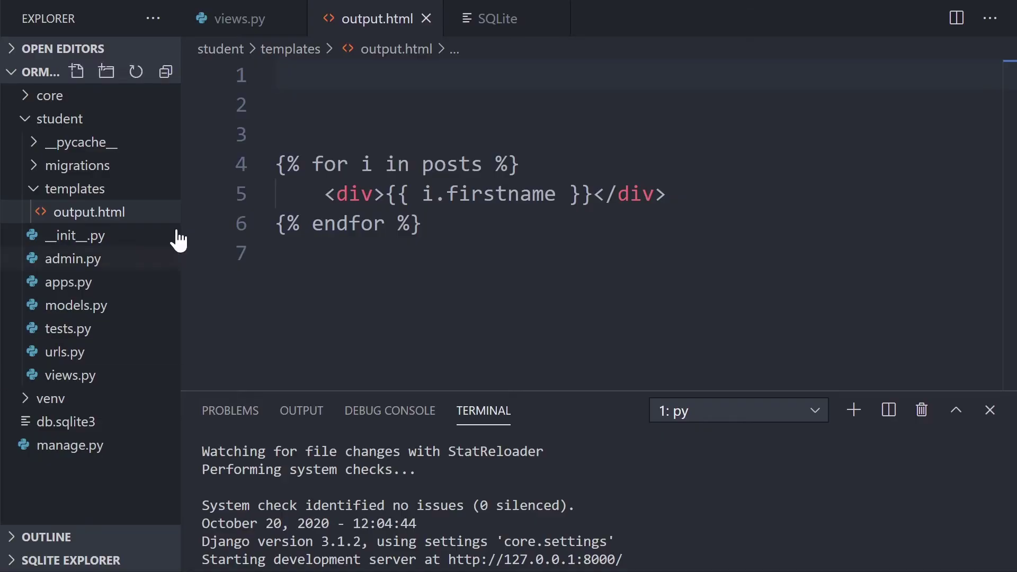
key(ctrl+z)
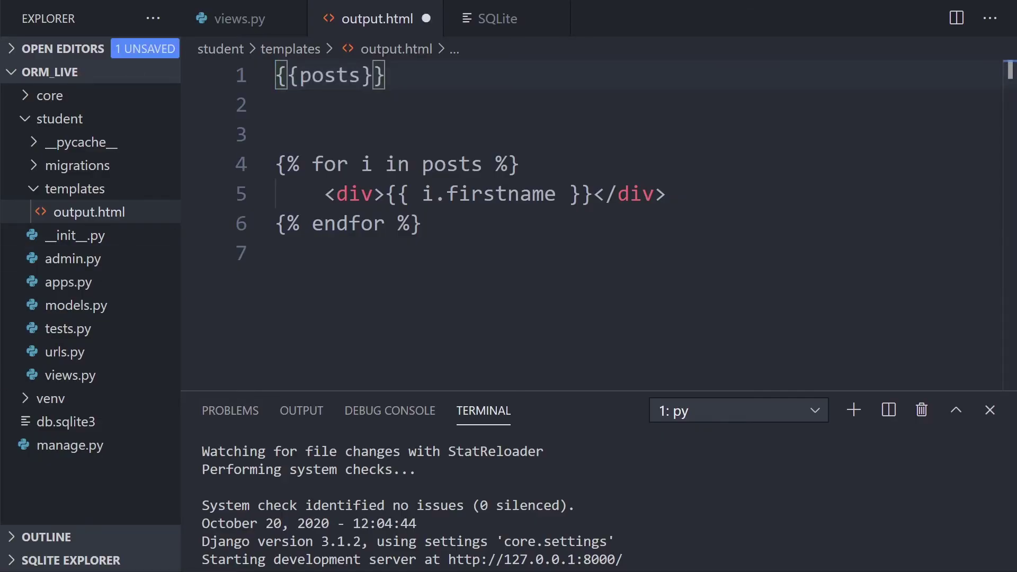
key(ctrl+slash)
key(ctrl+s)
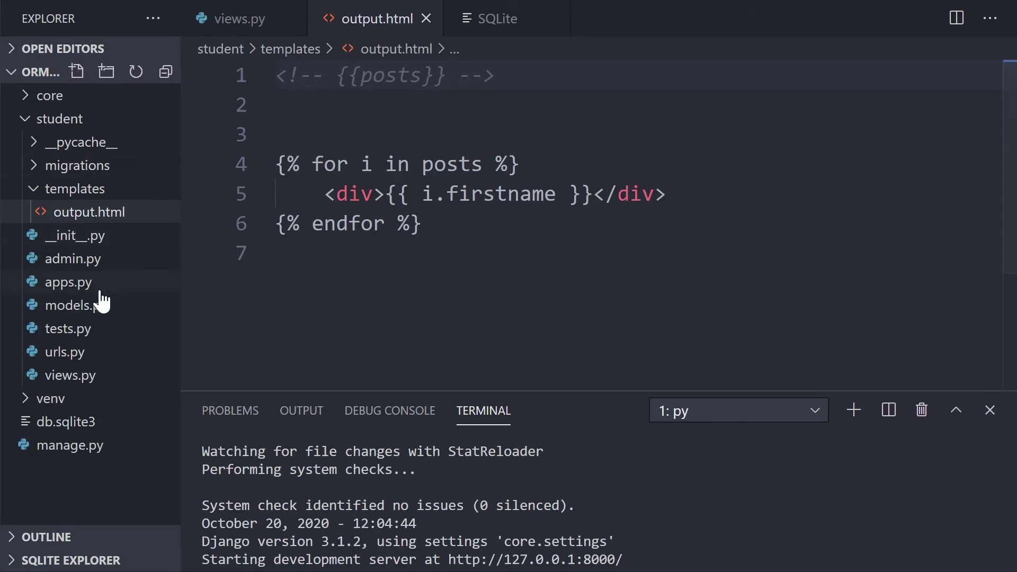
click(239, 18)
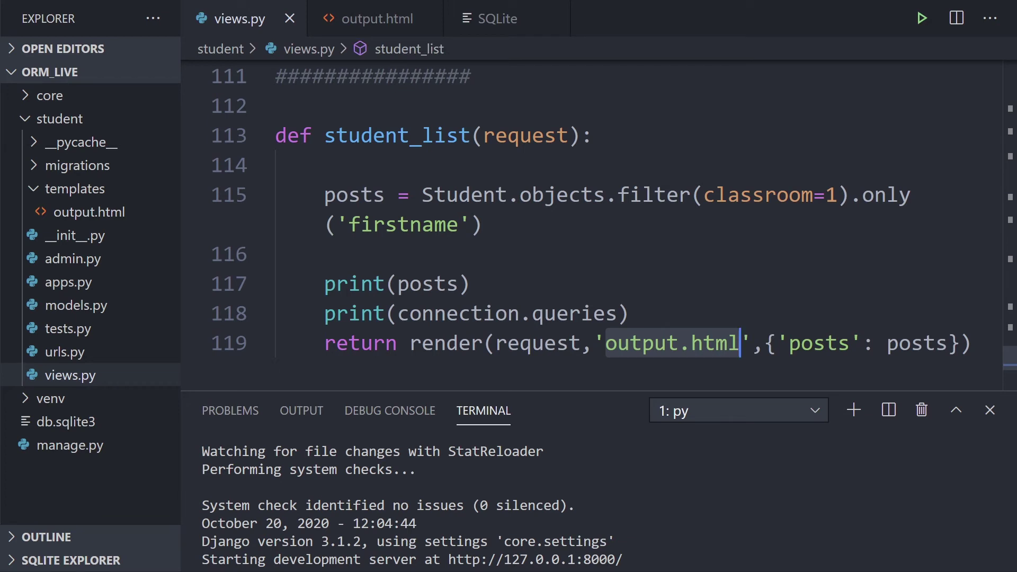
Change the query to only('firstname','age') and save views.py.
click(475, 225)
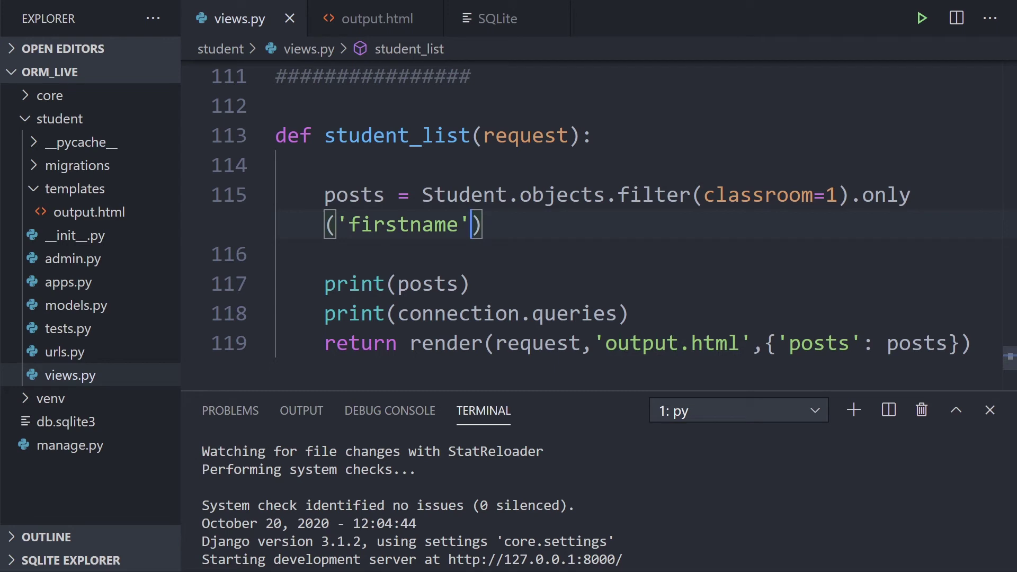
text(,')
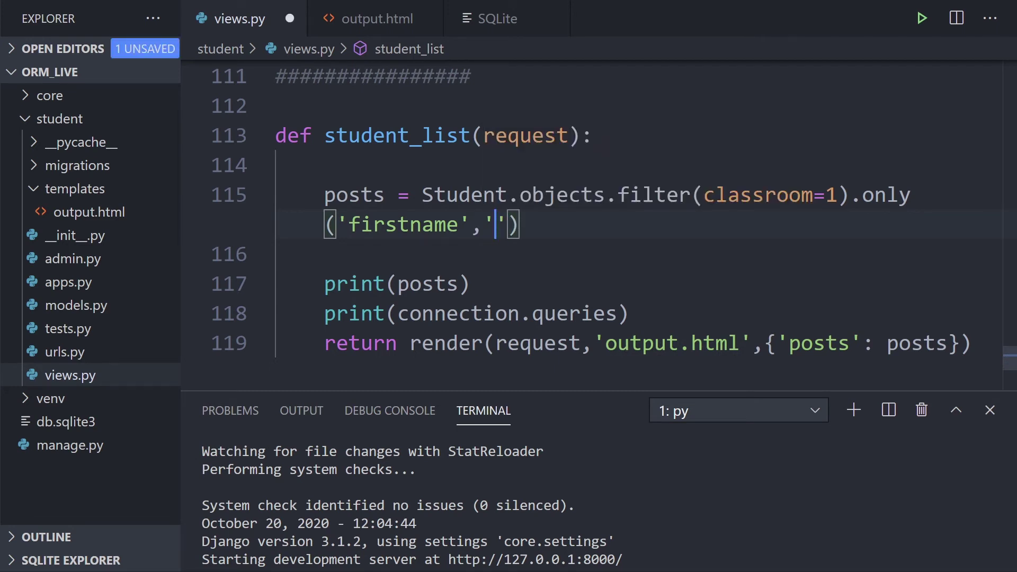
text(age)
key(ctrl+s)
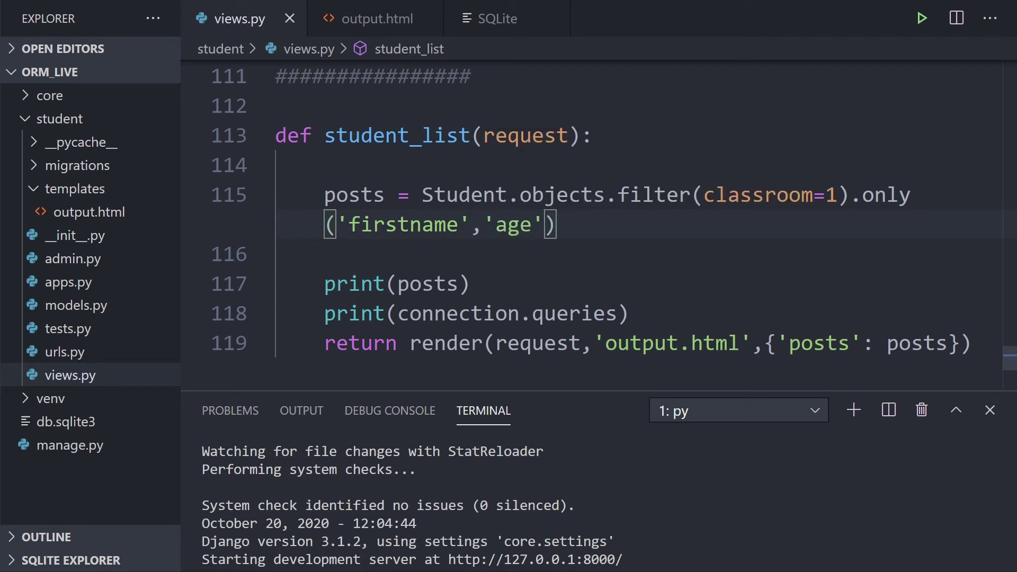
key(shift+End)
key(shift+Home)
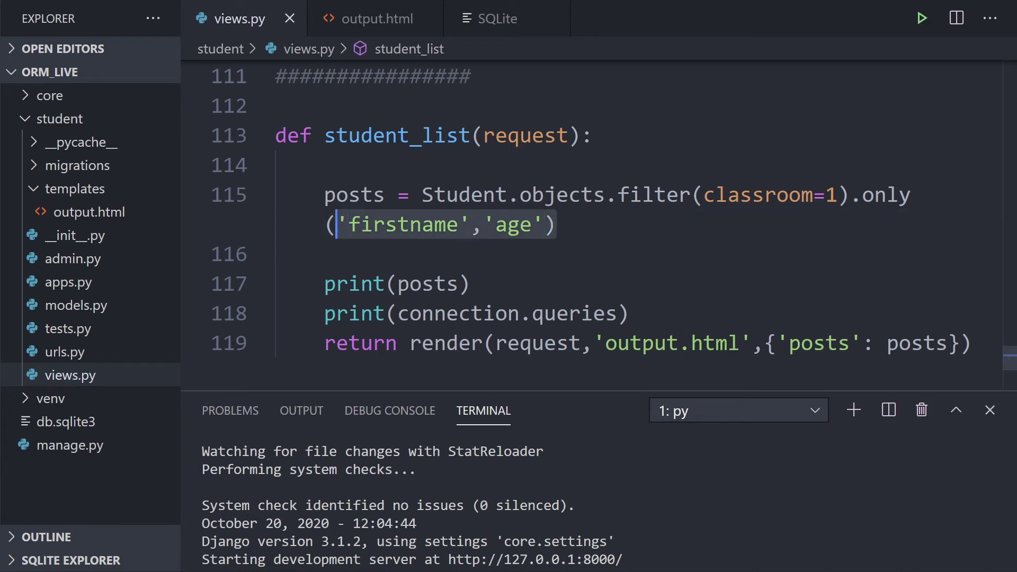
Rename the render context key from 'posts' to 'data' and save views.py.
click(337, 194)
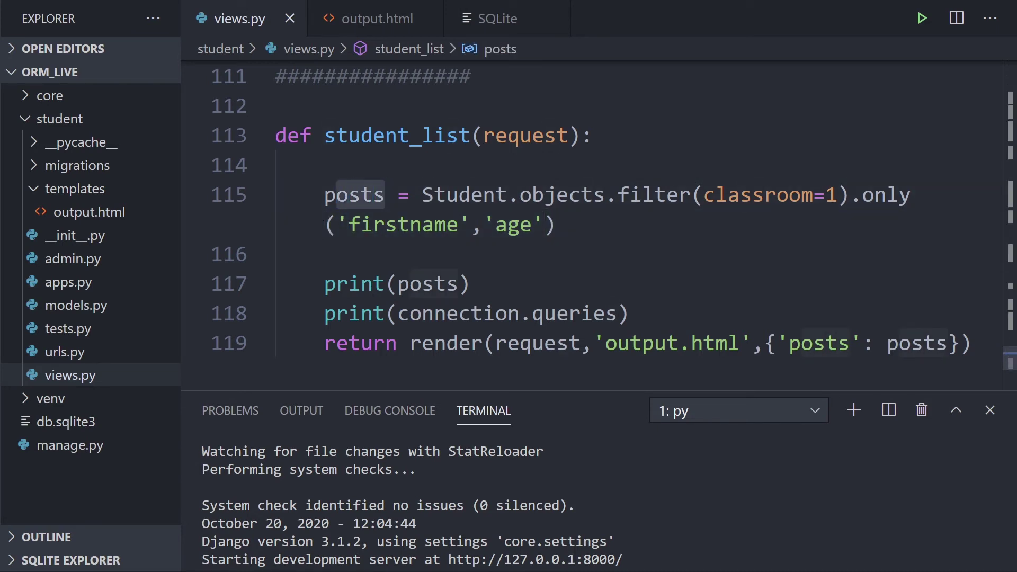
click(887, 342)
key(ctrl+Left)
key(ctrl+Left)
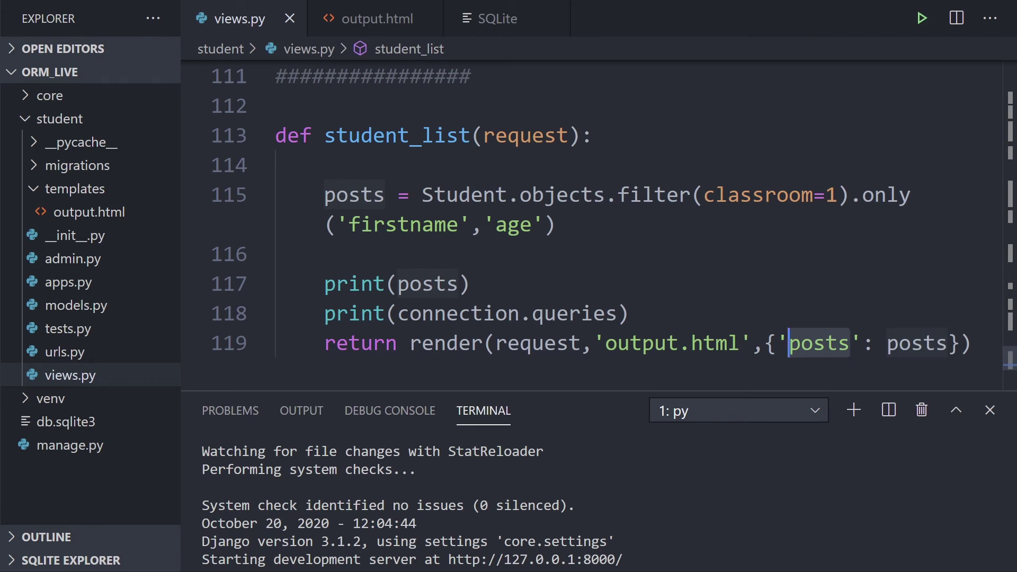
key(ctrl+Left)
key(ctrl+Left)
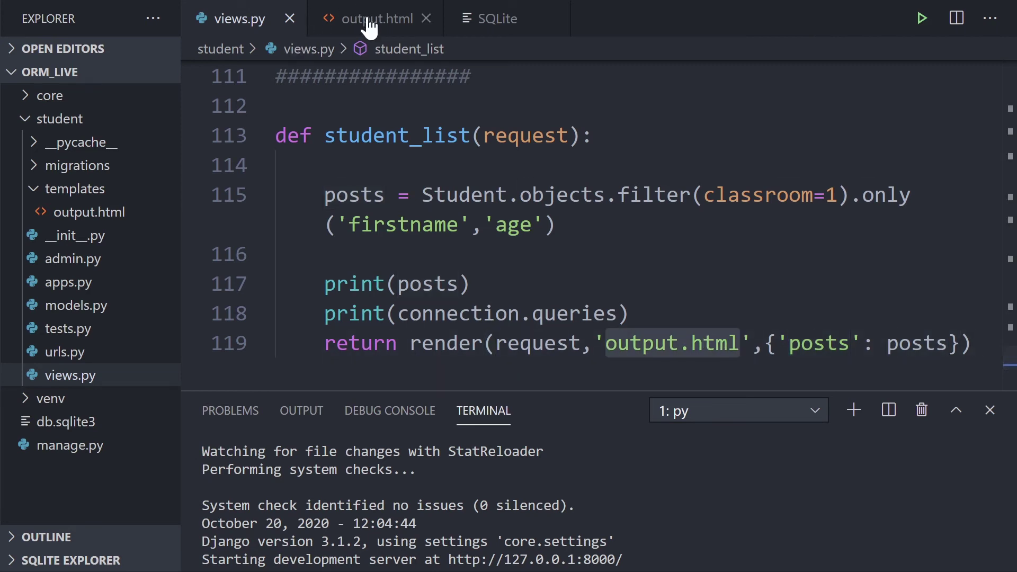
double_click(819, 343)
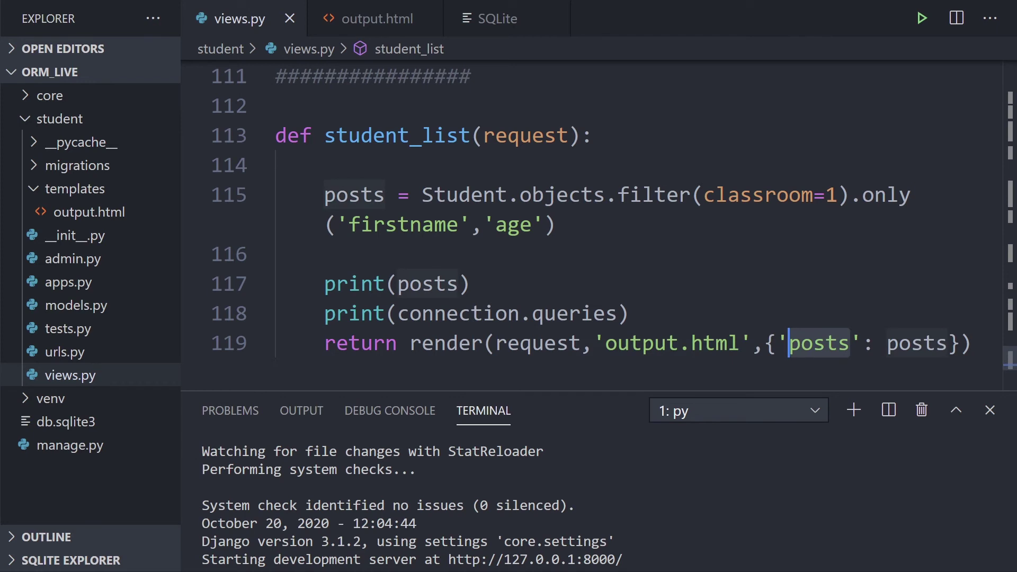
text(data)
key(ctrl+s)
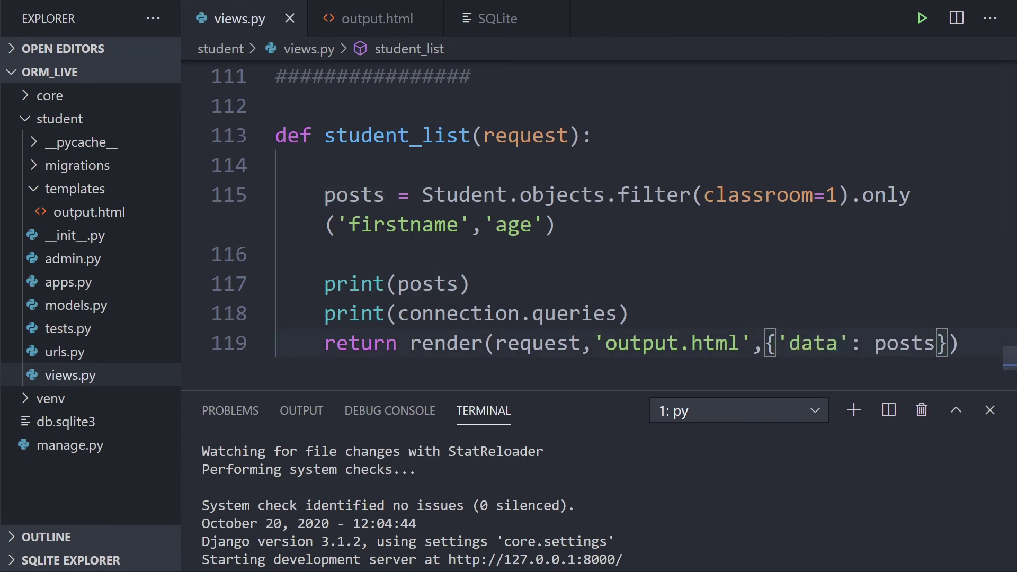
click(362, 18)
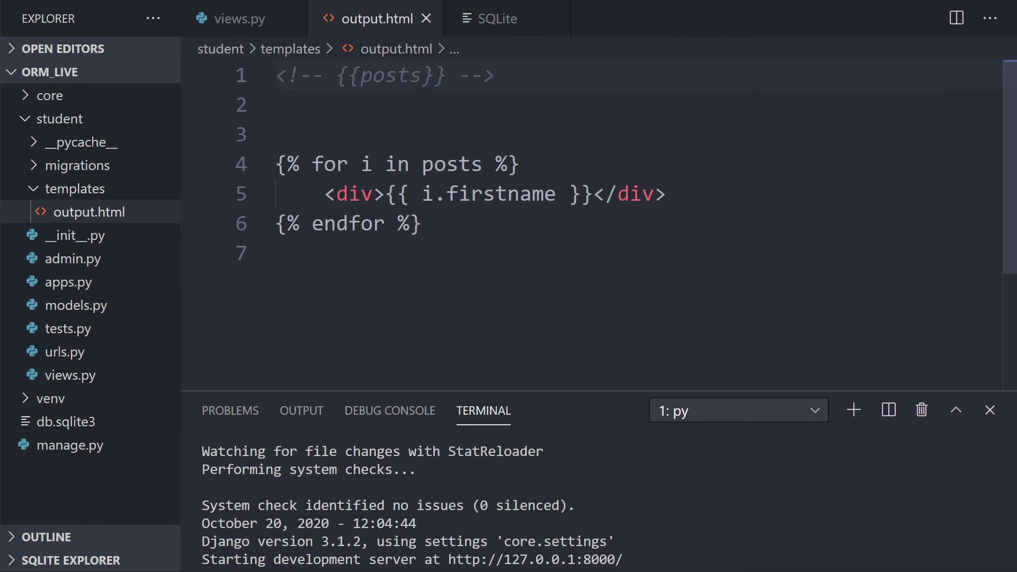
Make the for loop iterate over data instead of posts and save.
double_click(451, 164)
text(data)
key(End)
key(ctrl+s)
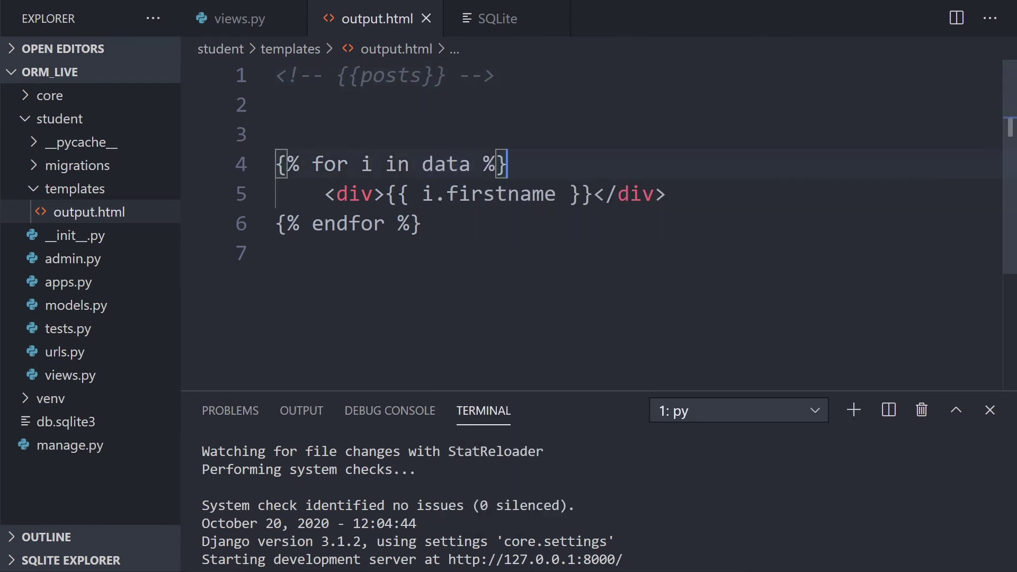
Add ' - {{ i.age }}' after the firstname output and save output.html.
key(Down)
key(ctrl+shift+Left)
key(ctrl+shift+Left)
key(ctrl+shift+Left)
key(ctrl+c)
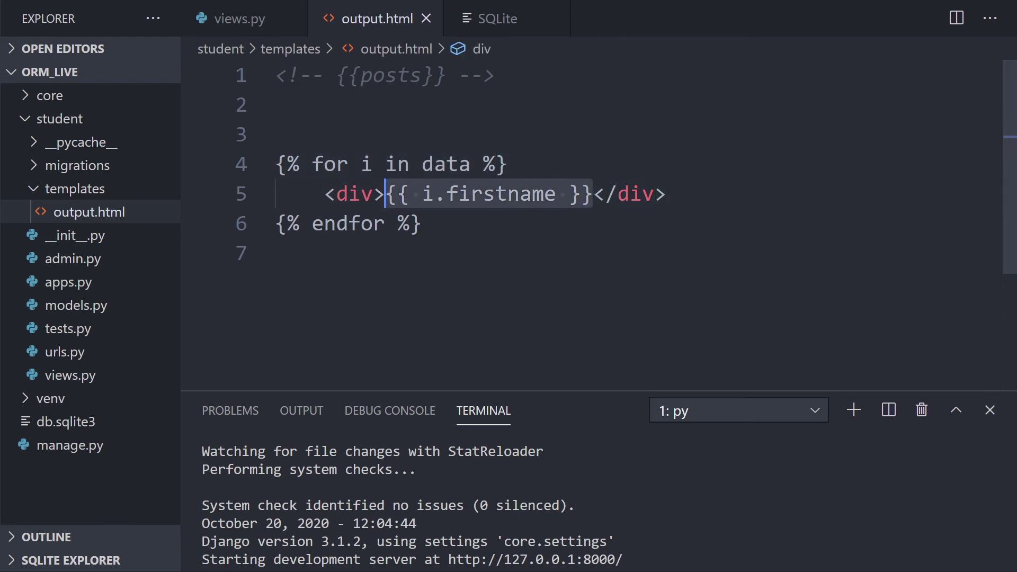
key(Right)
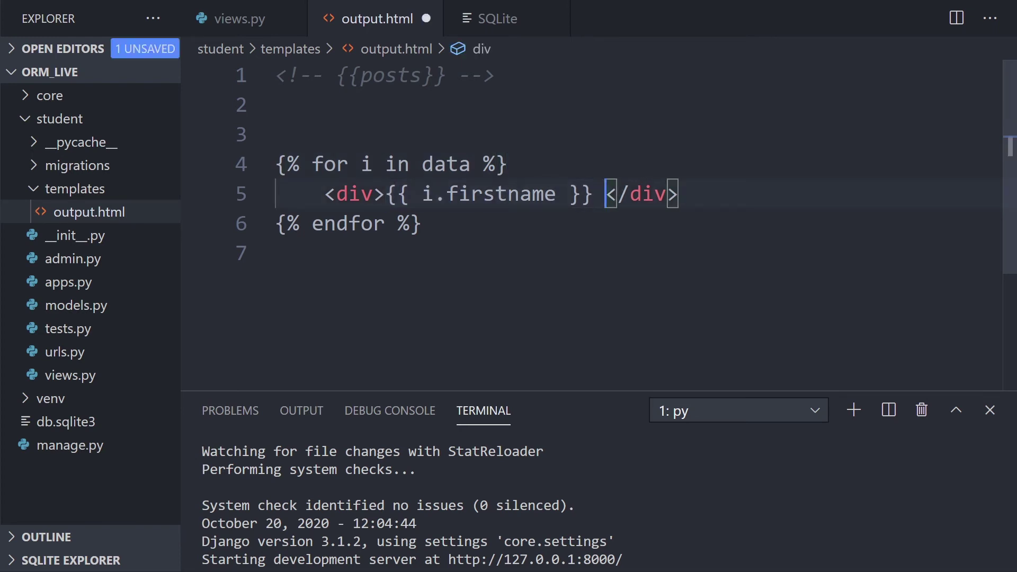
text(-)
key(ctrl+v)
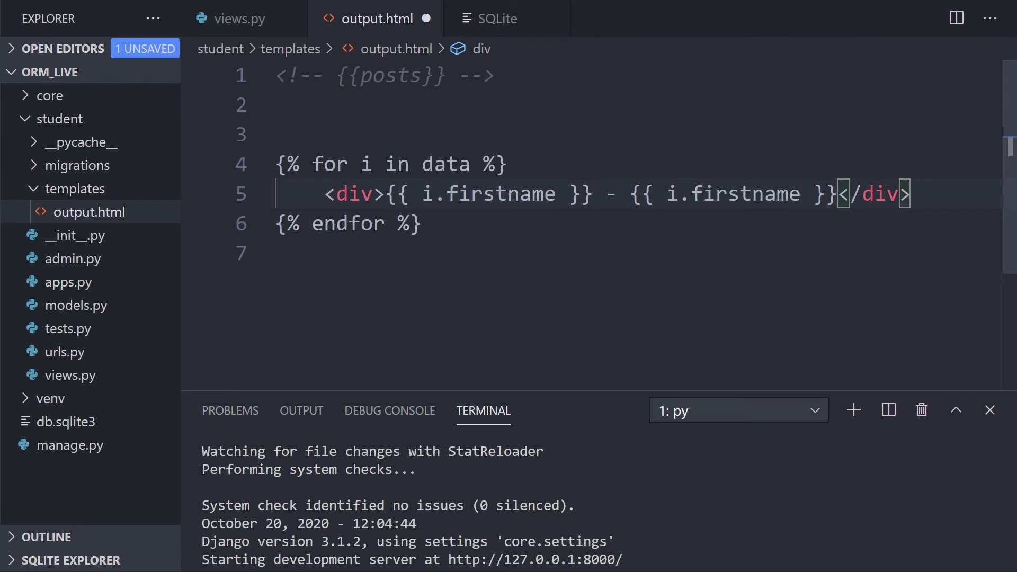
double_click(745, 194)
text(age)
key(End)
key(ctrl+s)
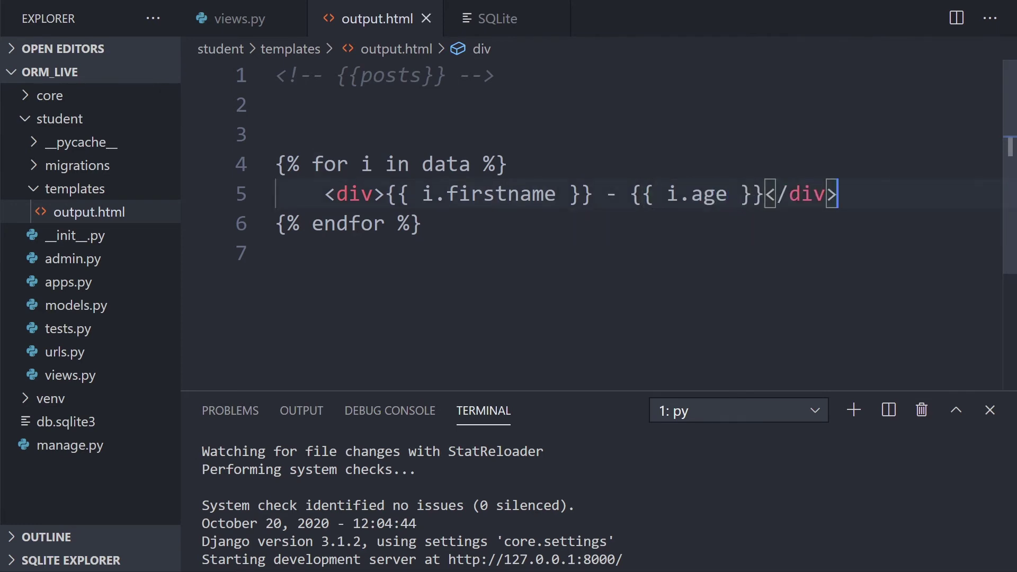
Reload 127.0.0.1:8000/student/ to see 'shaina - 20' and 'lakisha - 20'.
key(alt+Tab)
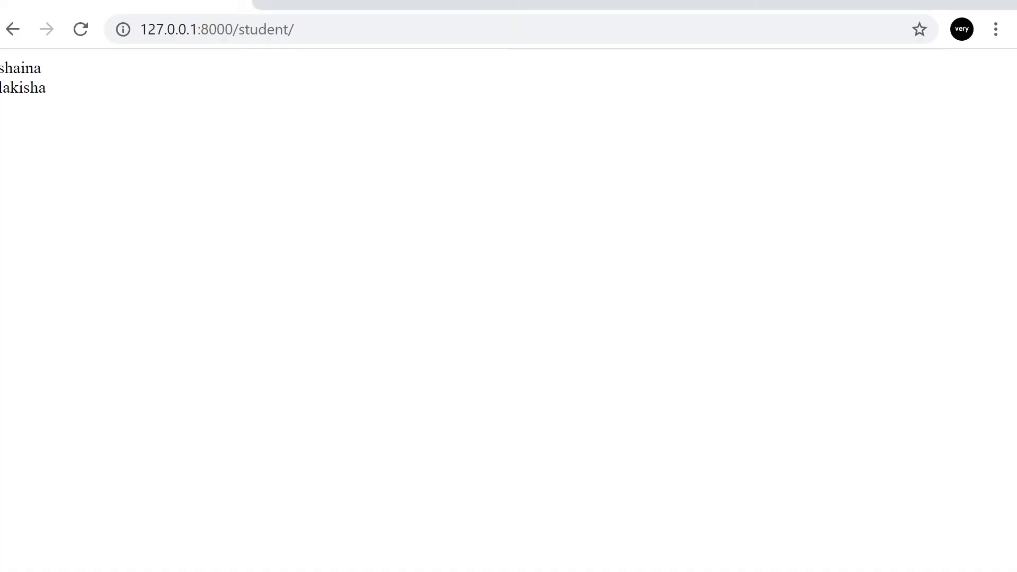
click(81, 30)
key(alt+Tab)
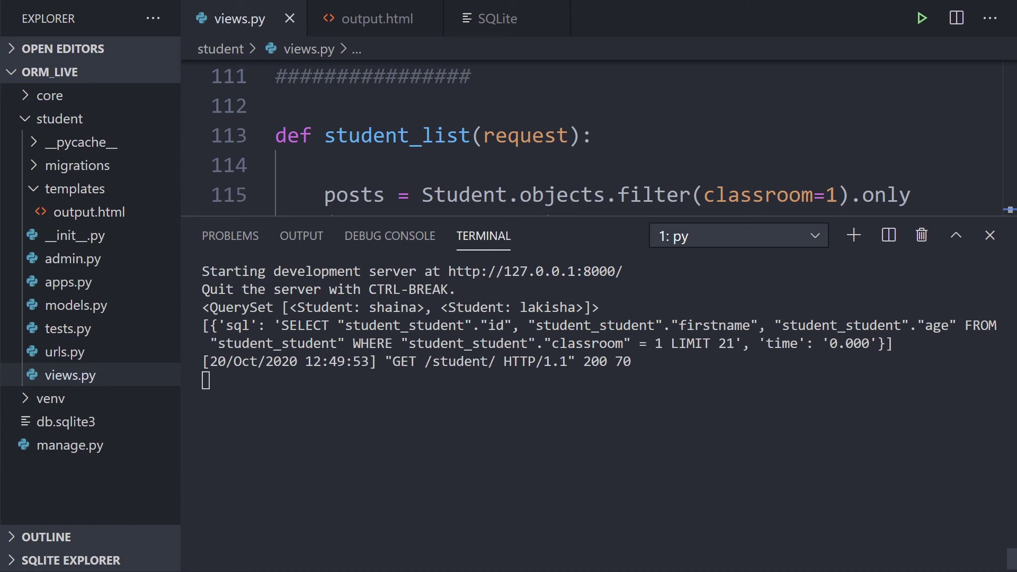
Highlight SELECT and the firstname and age columns in the printed SQL query.
double_click(305, 326)
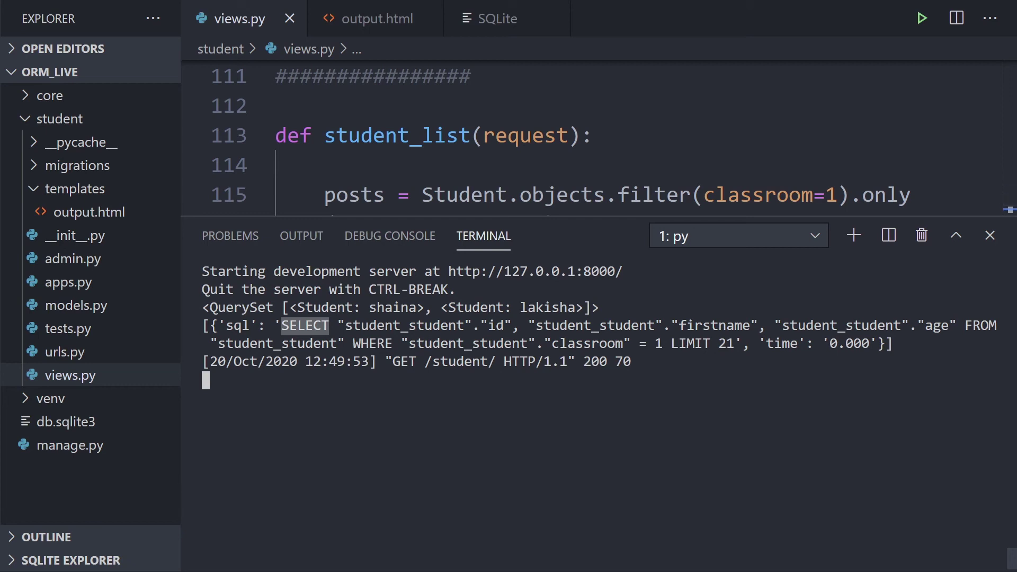
double_click(711, 326)
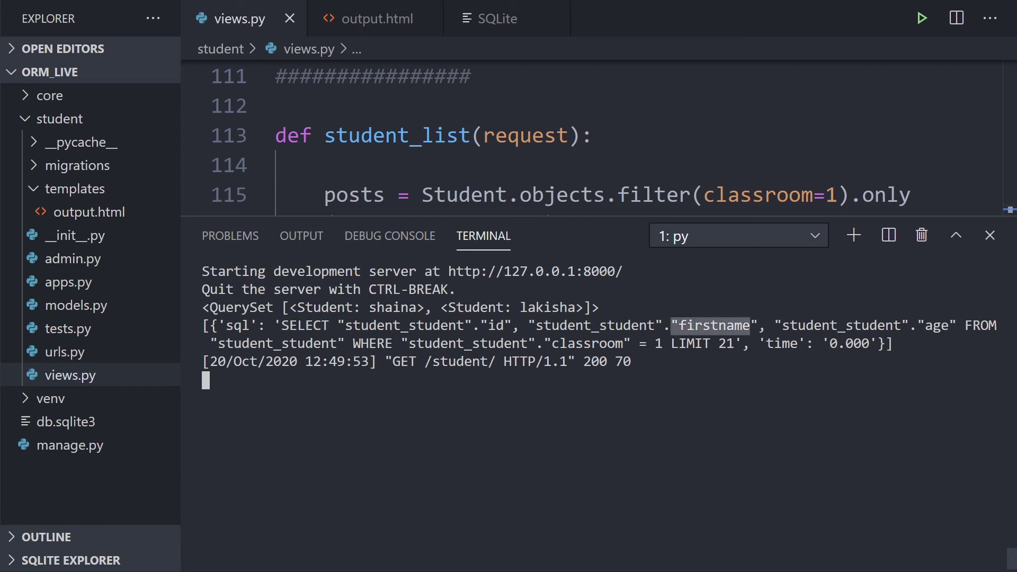
double_click(933, 326)
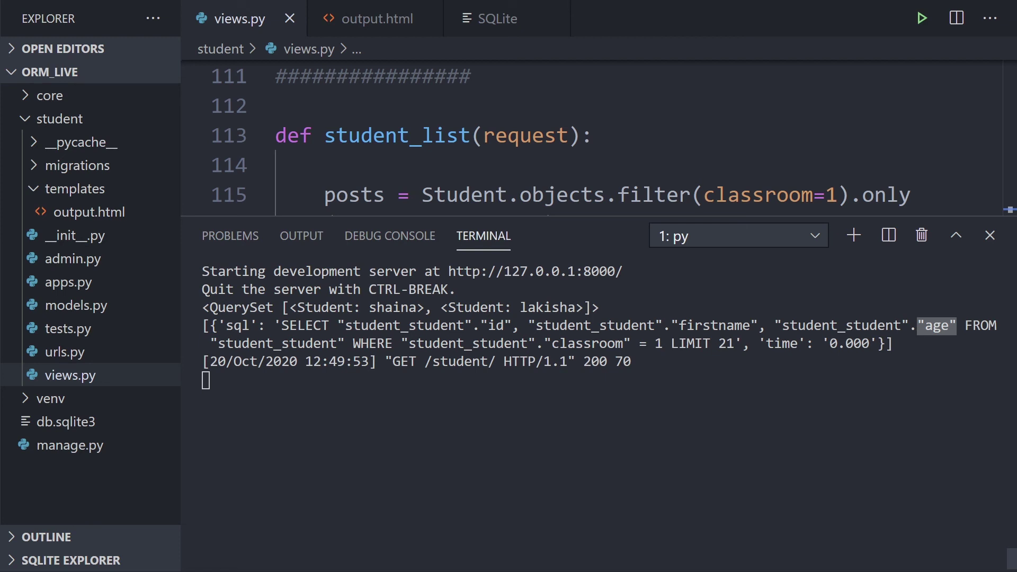
drag(678, 325, 756, 325)
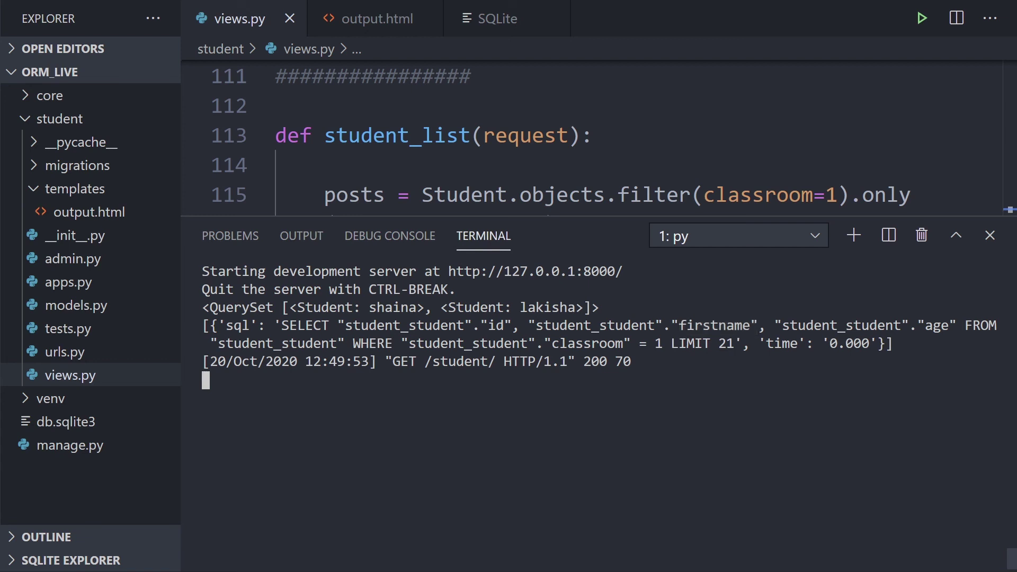
drag(281, 325, 321, 325)
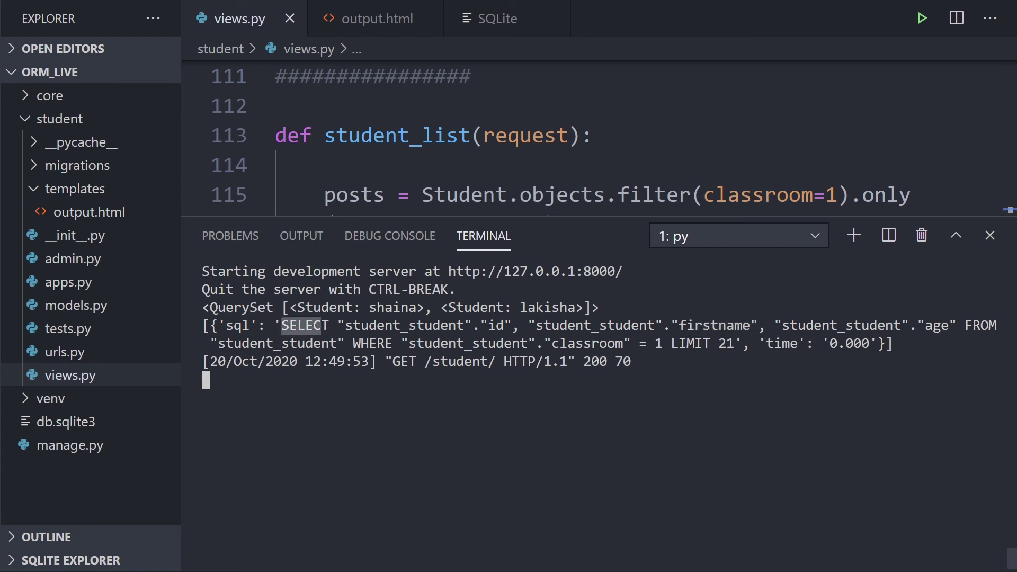
click(300, 345)
drag(352, 344, 457, 346)
click(457, 345)
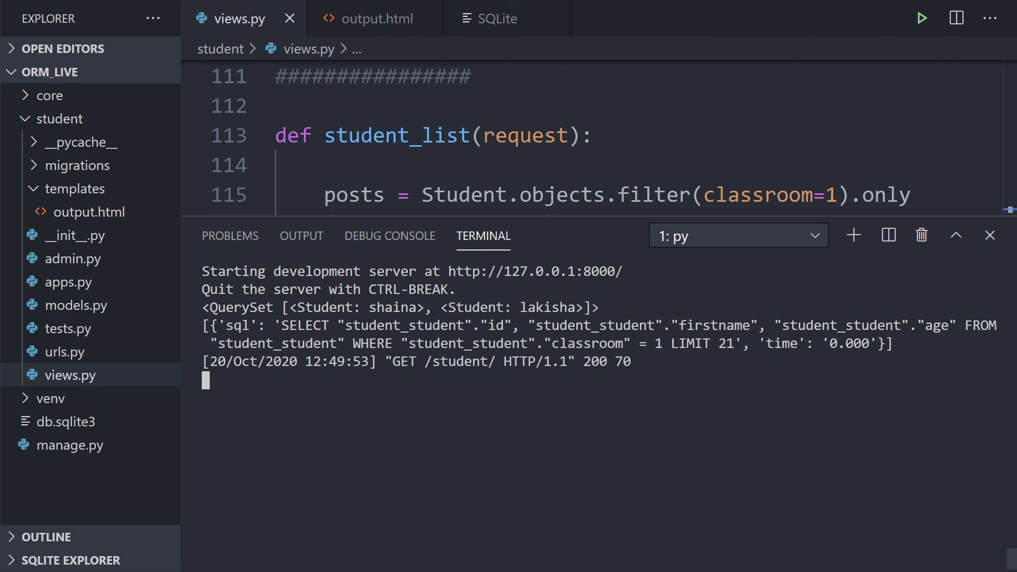
Point out the WHERE condition, 0.000 s execution time and returned QuerySet, then shrink the terminal.
drag(656, 325, 662, 343)
drag(761, 343, 877, 344)
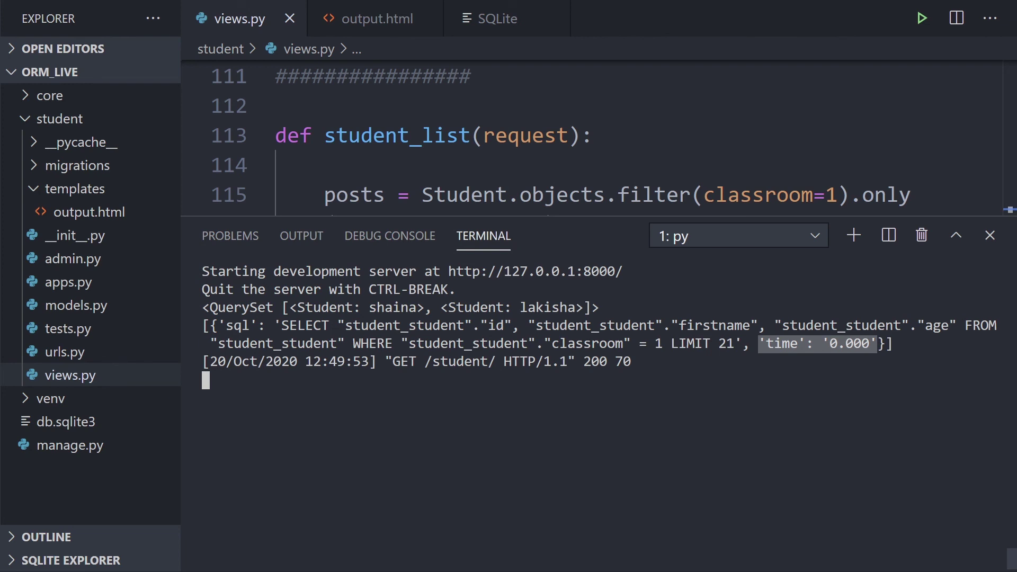
drag(283, 307, 603, 307)
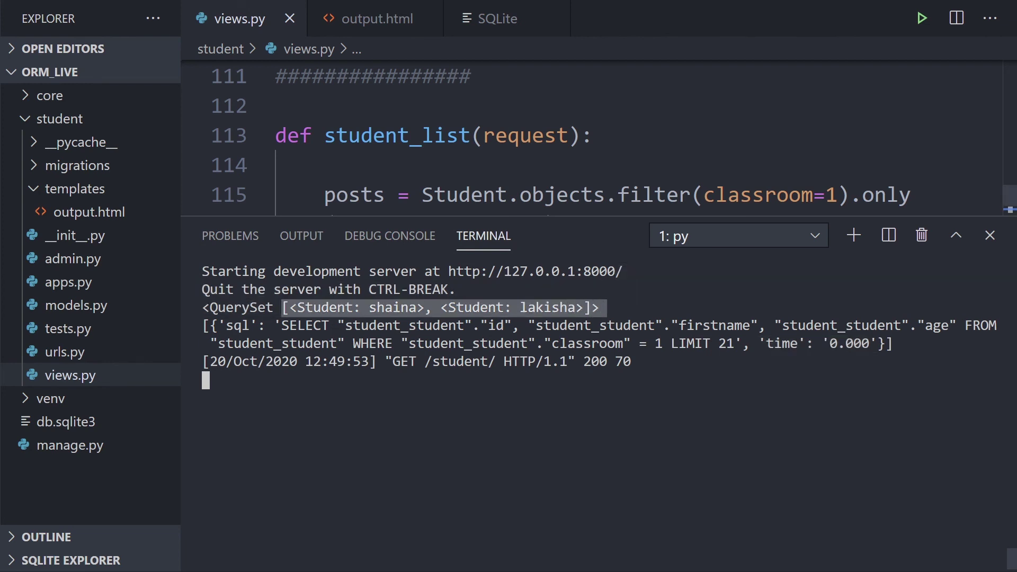
drag(587, 217, 586, 440)
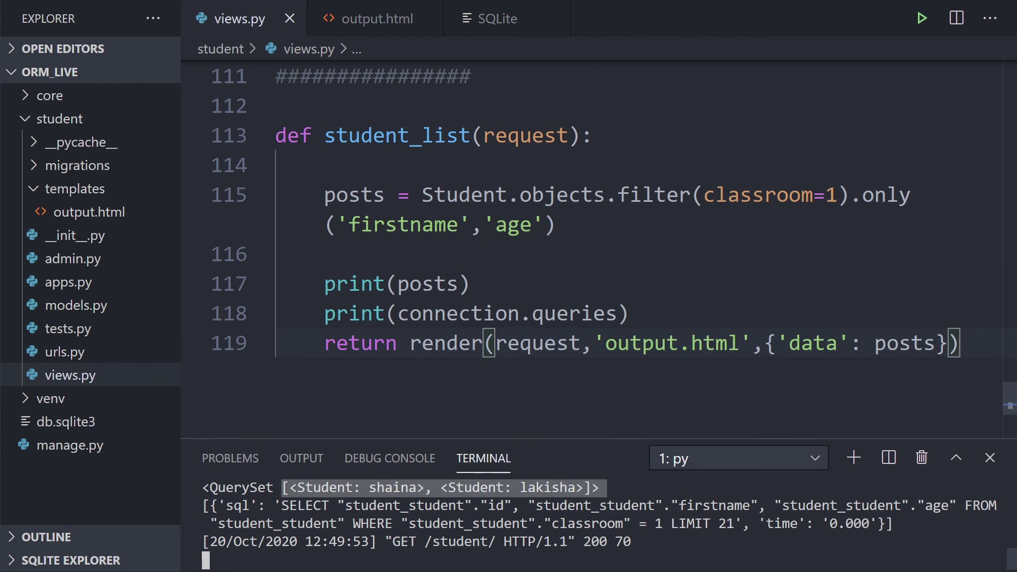
scroll(612, 239, up, 3)
scroll(612, 239, up, 3)
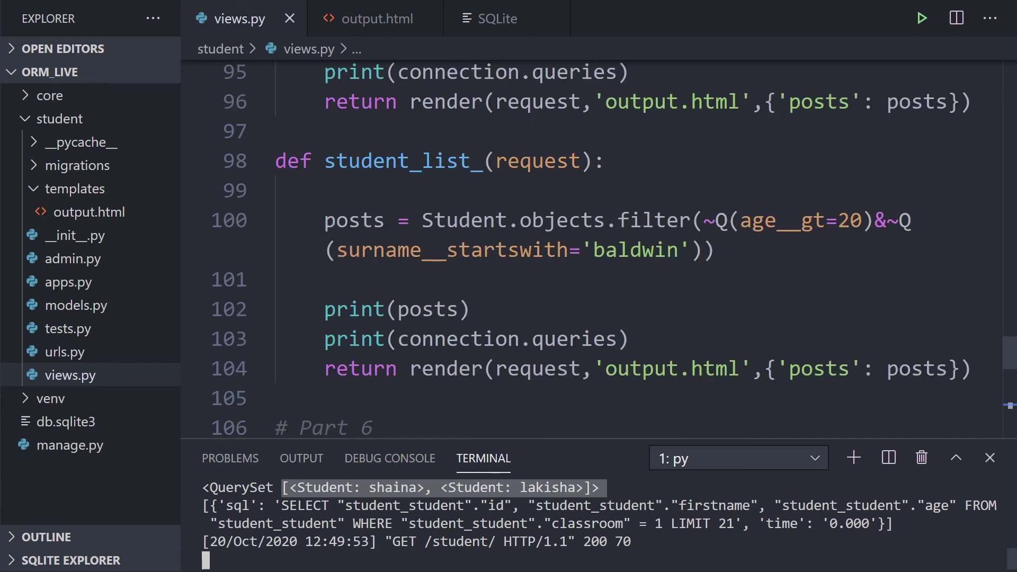
scroll(612, 238, up, 2)
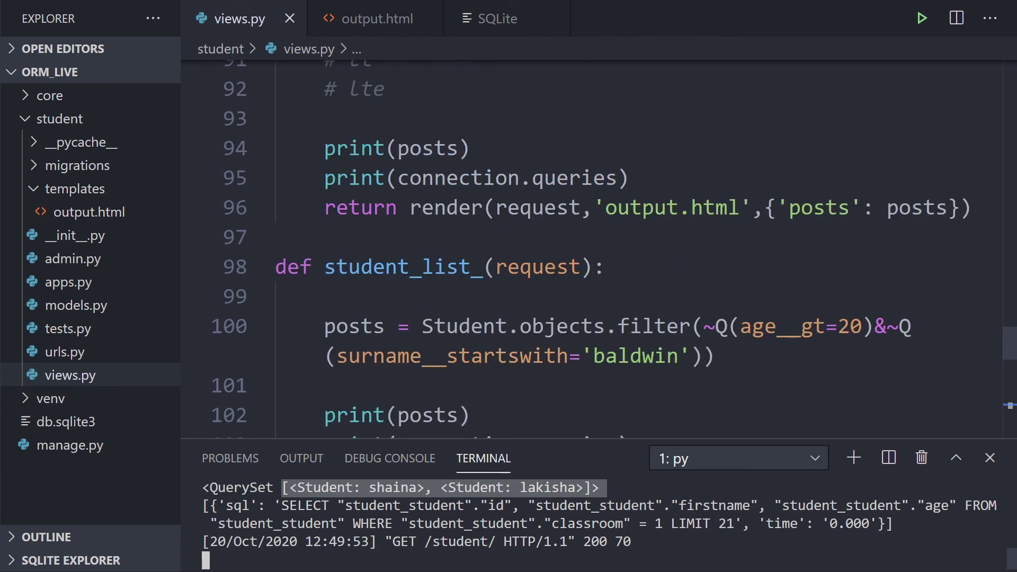
scroll(612, 239, up, 3)
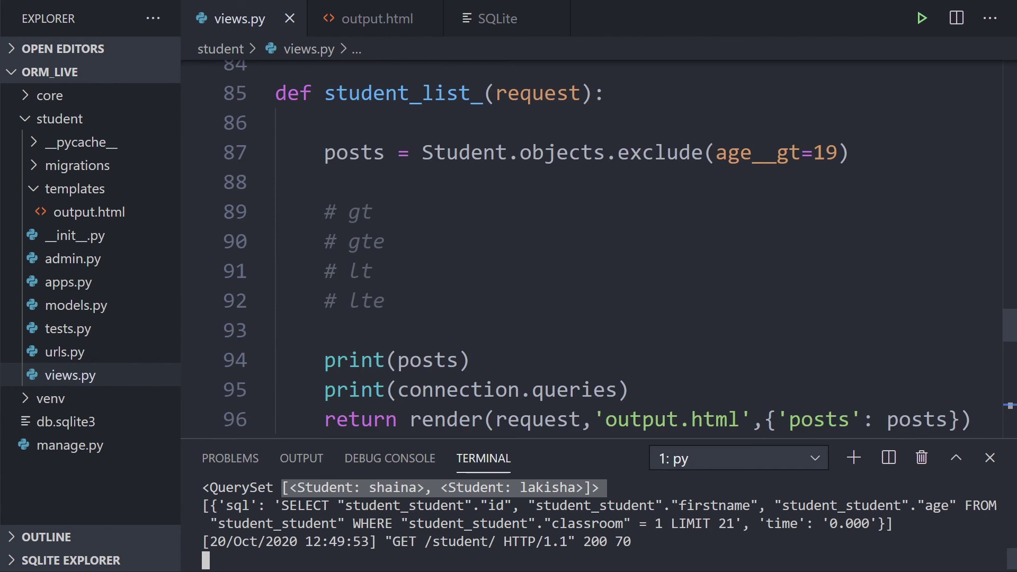
scroll(612, 238, up, 3)
scroll(612, 238, up, 1)
scroll(612, 238, down, 4)
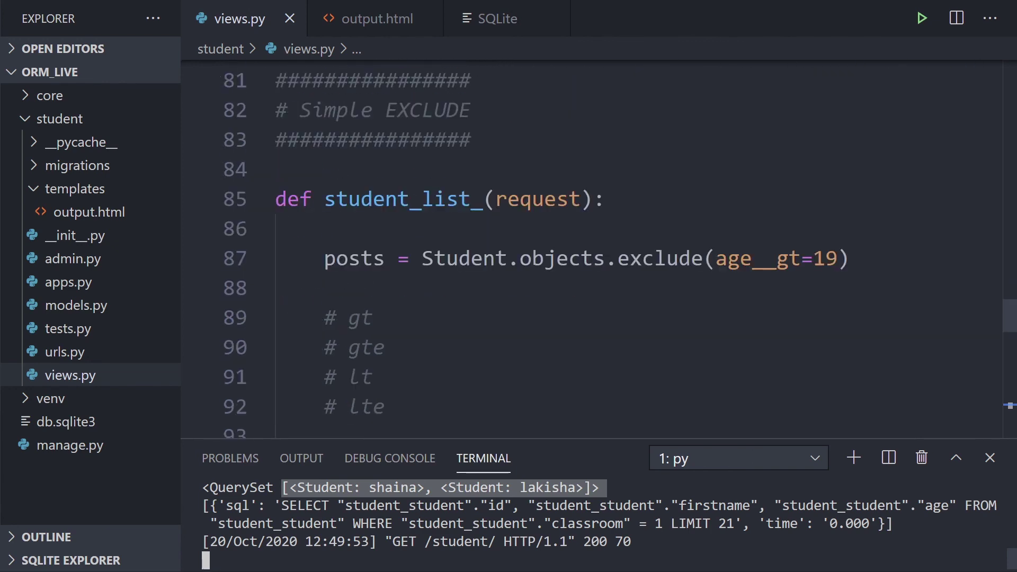
scroll(612, 238, down, 4)
scroll(611, 238, down, 3)
scroll(612, 238, down, 2)
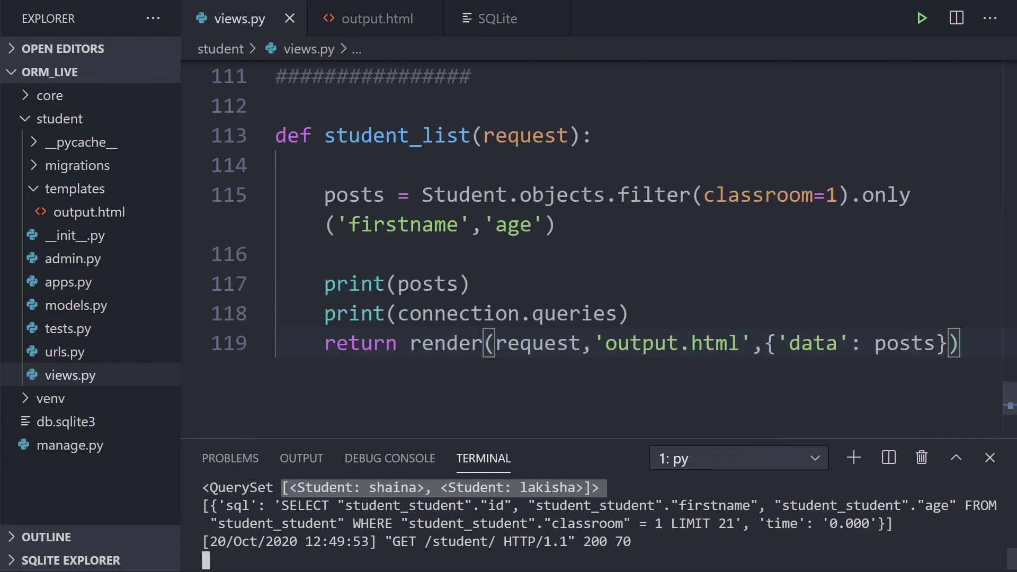
scroll(612, 238, down, 2)
scroll(612, 238, up, 2)
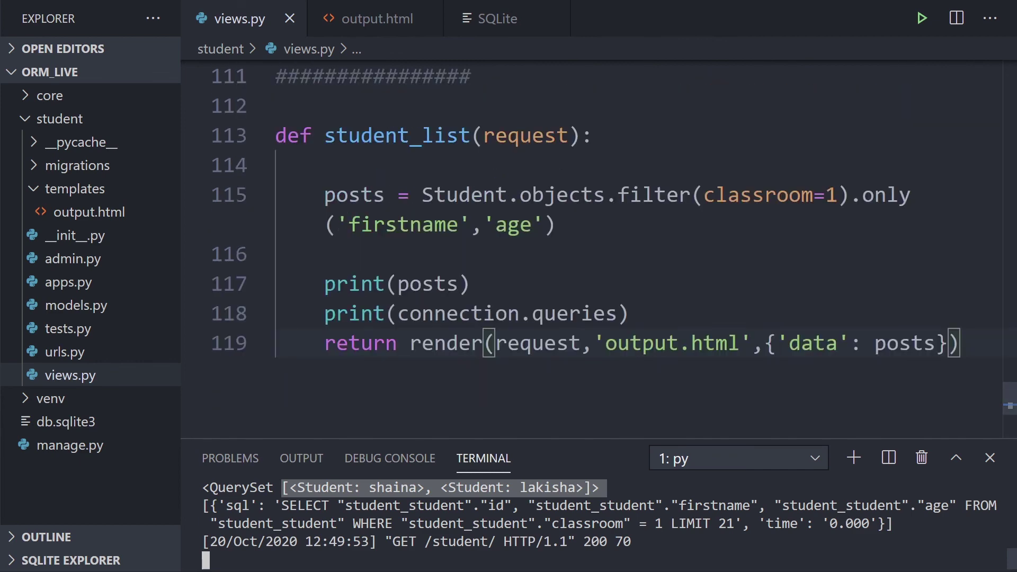